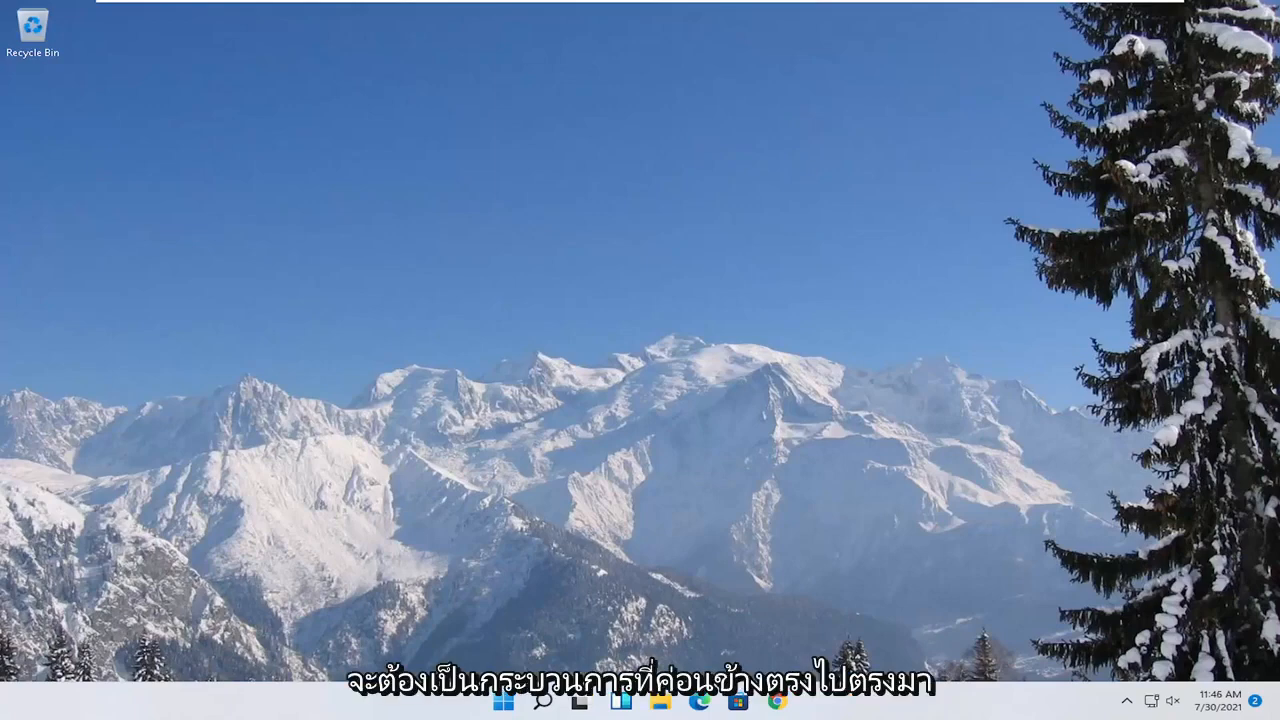
- Launch Device Manager via search and right-click High Definition Audio Device under Sound, video and game controllers
left_click(539, 706)
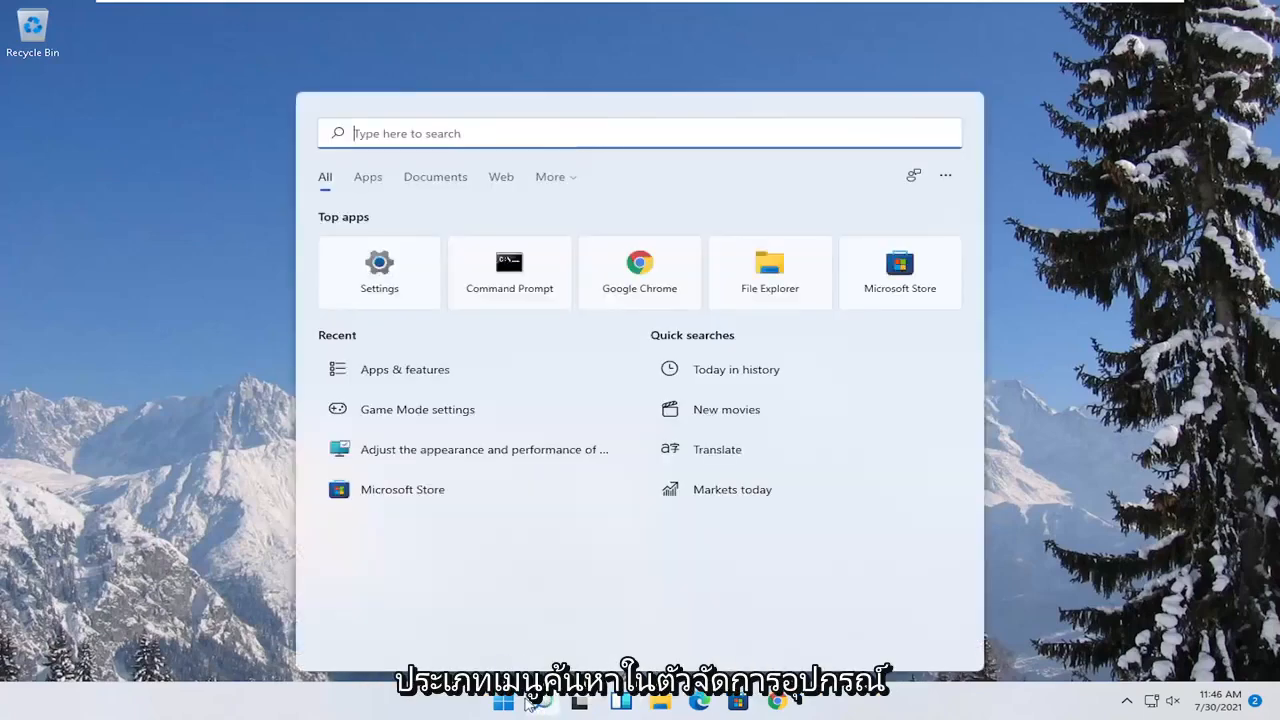
type("dev")
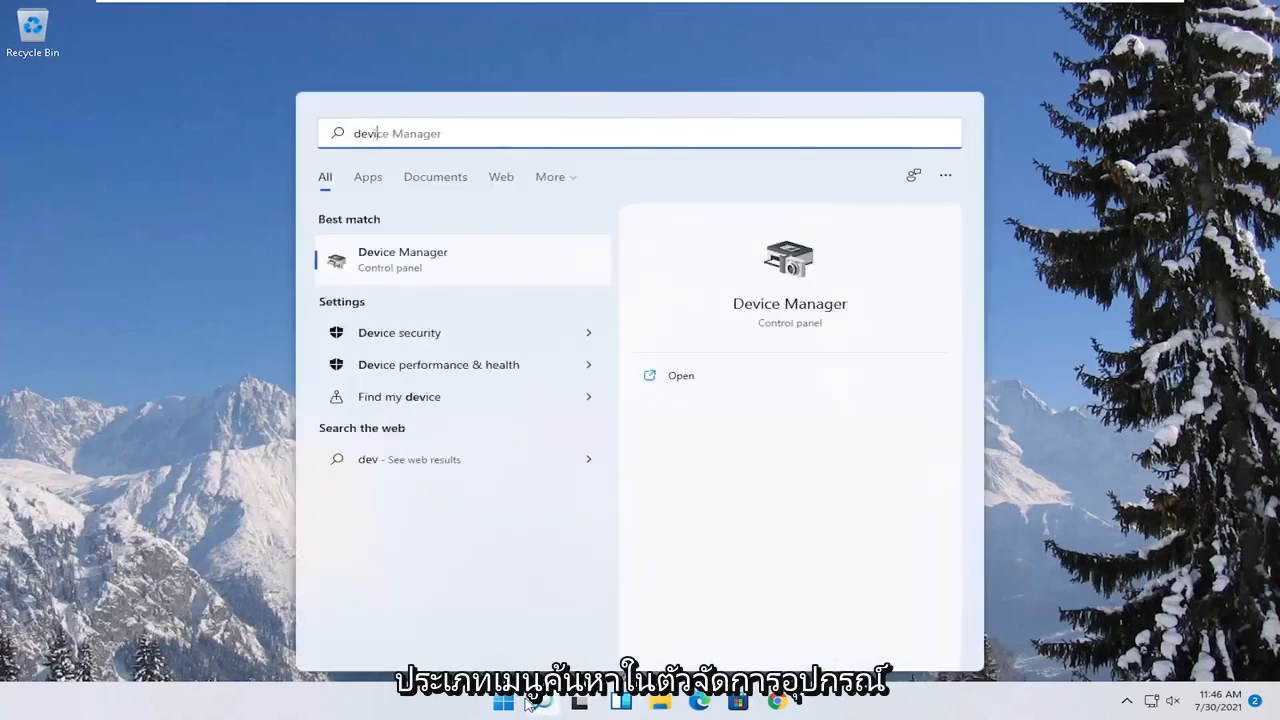
type("ice manager")
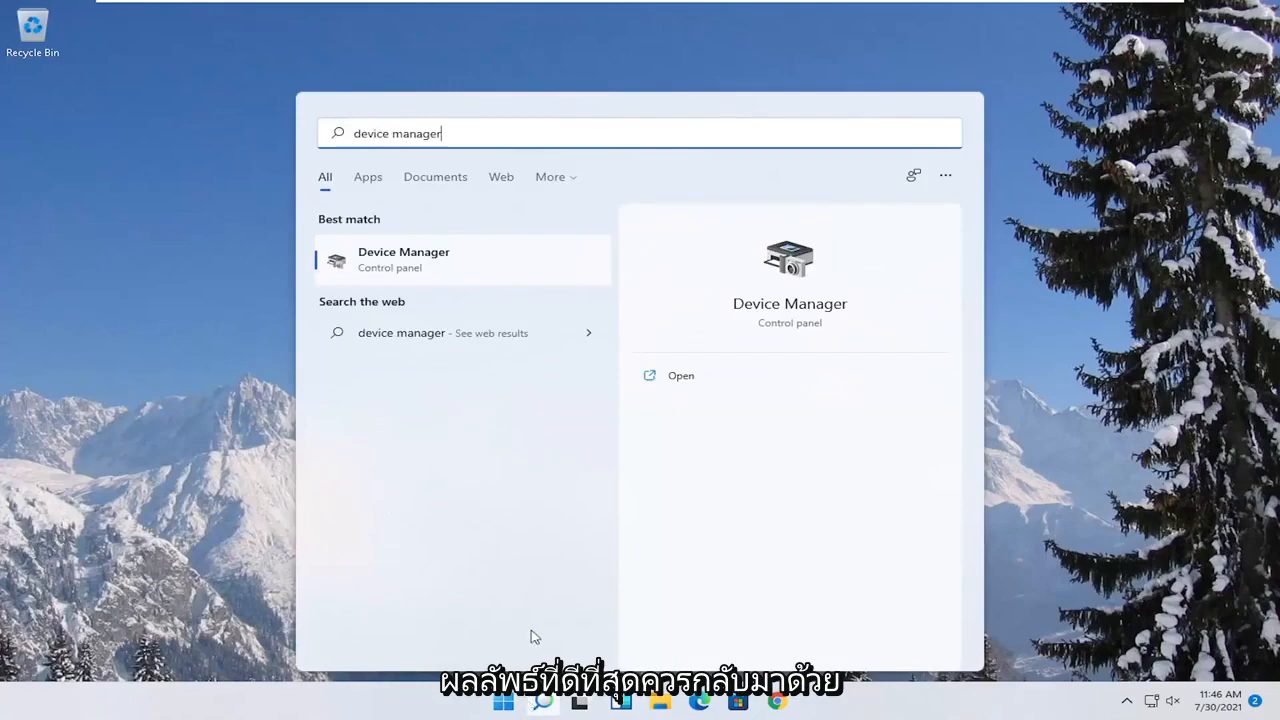
left_click(428, 265)
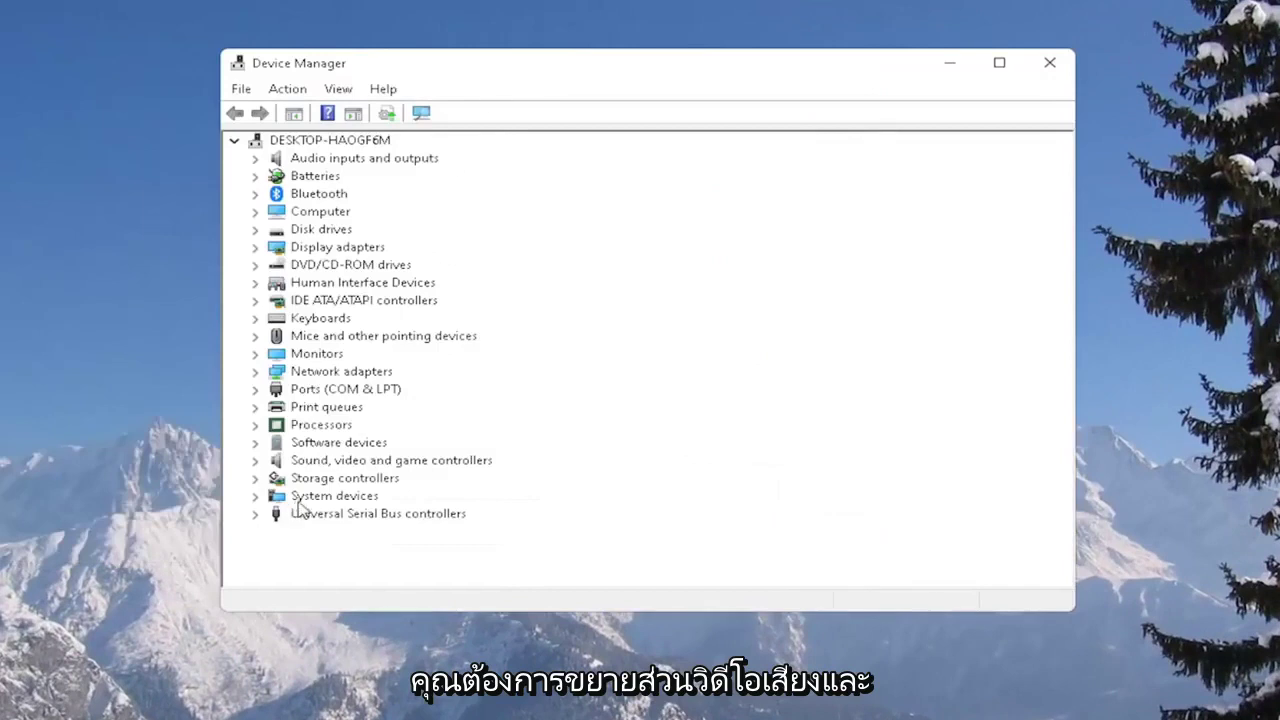
left_click(425, 462)
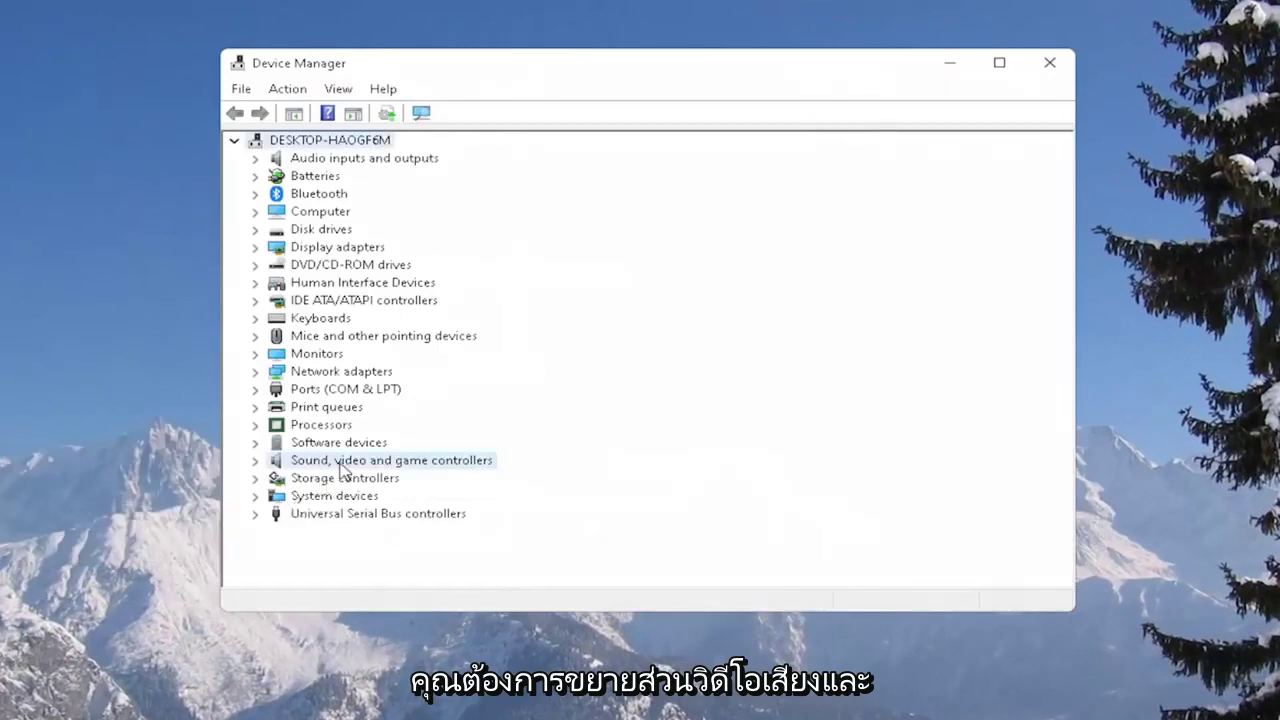
double_click(428, 463)
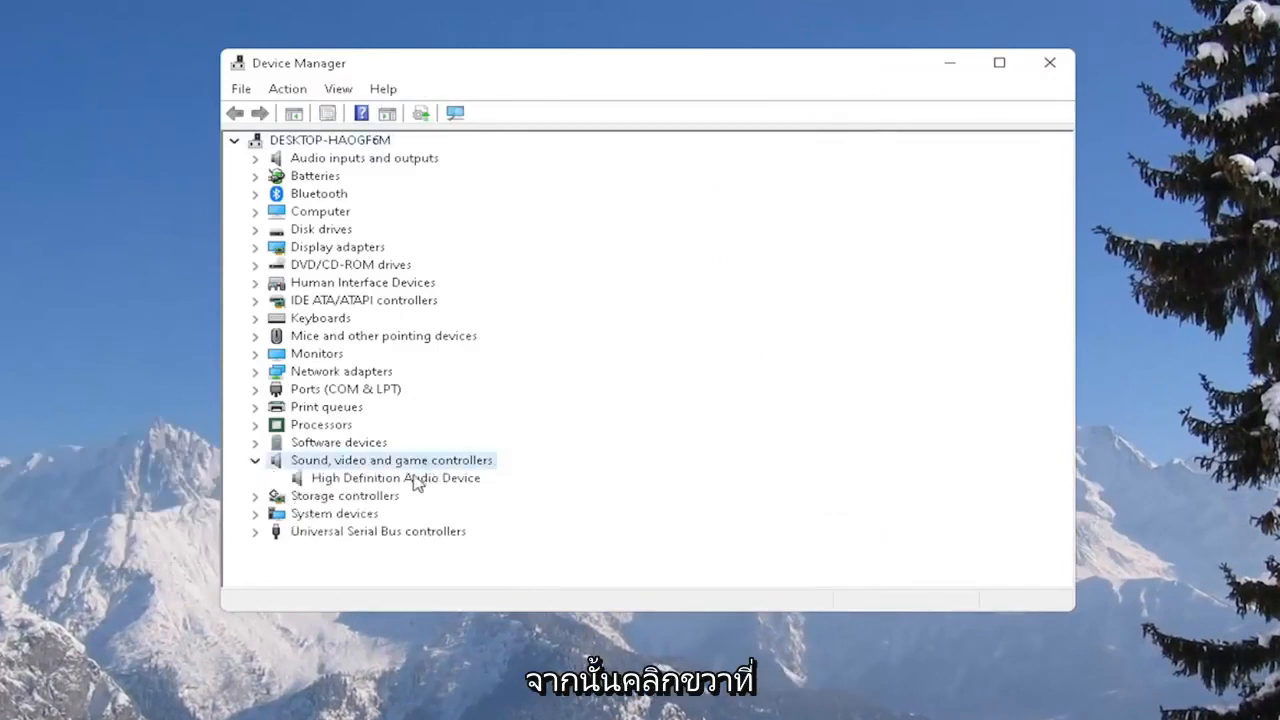
right_click(399, 482)
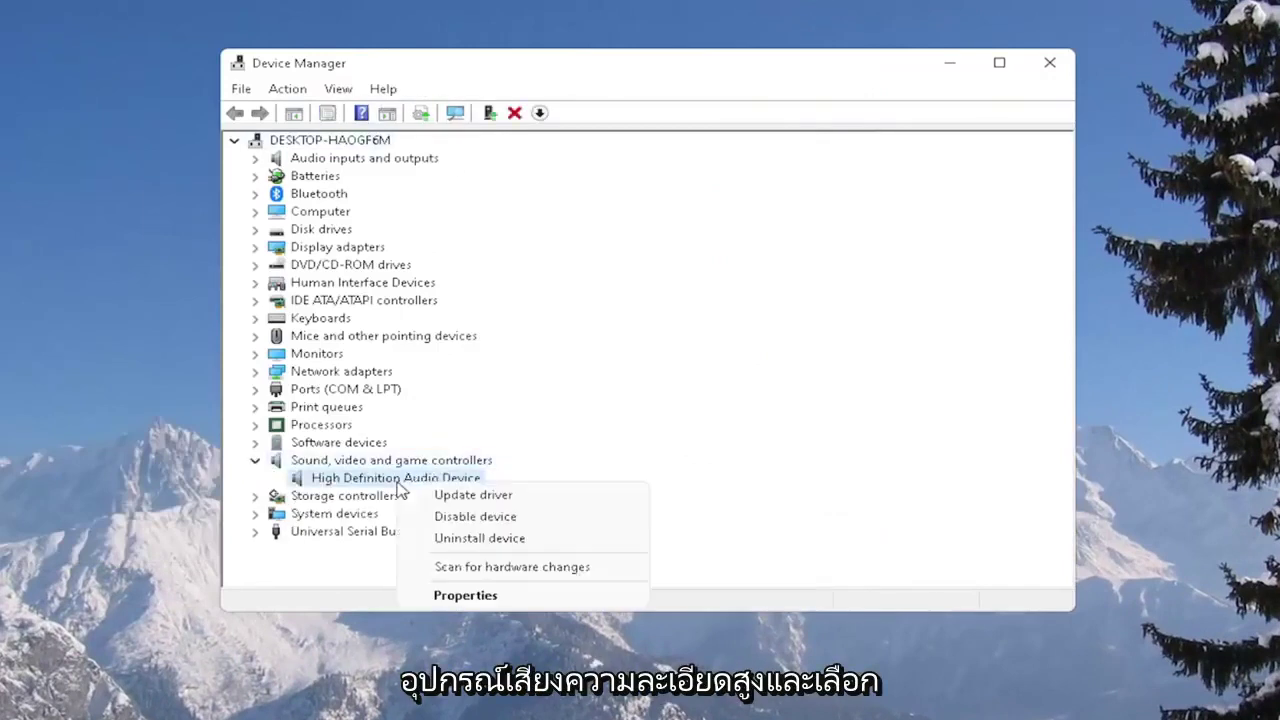
- Update the driver from the local list, choosing High Definition Audio Device and confirming the warning
left_click(446, 499)
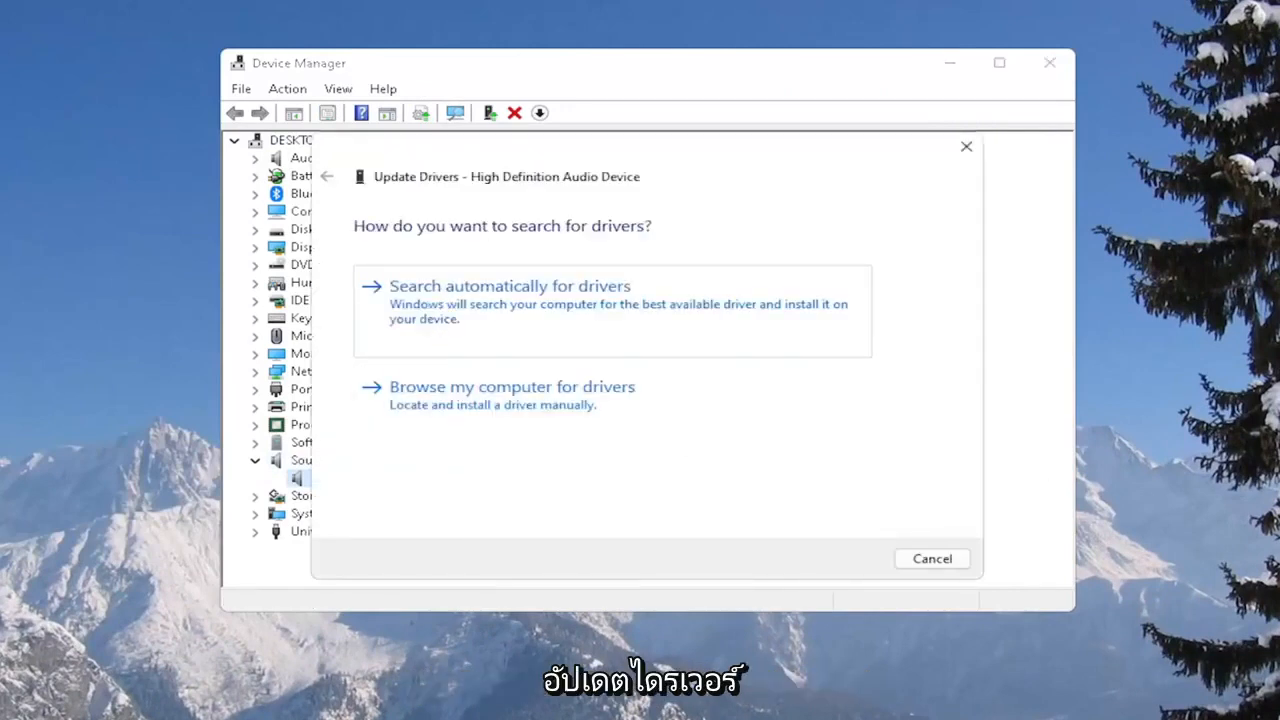
left_click(505, 400)
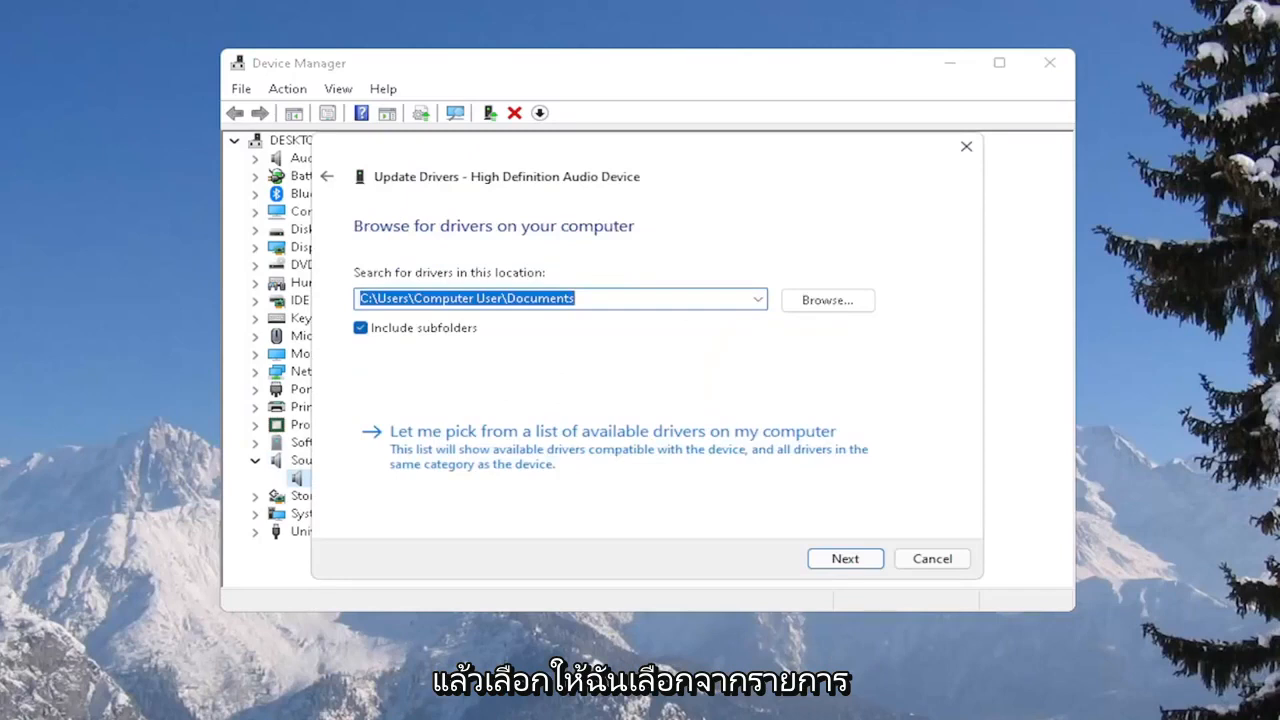
left_click(593, 443)
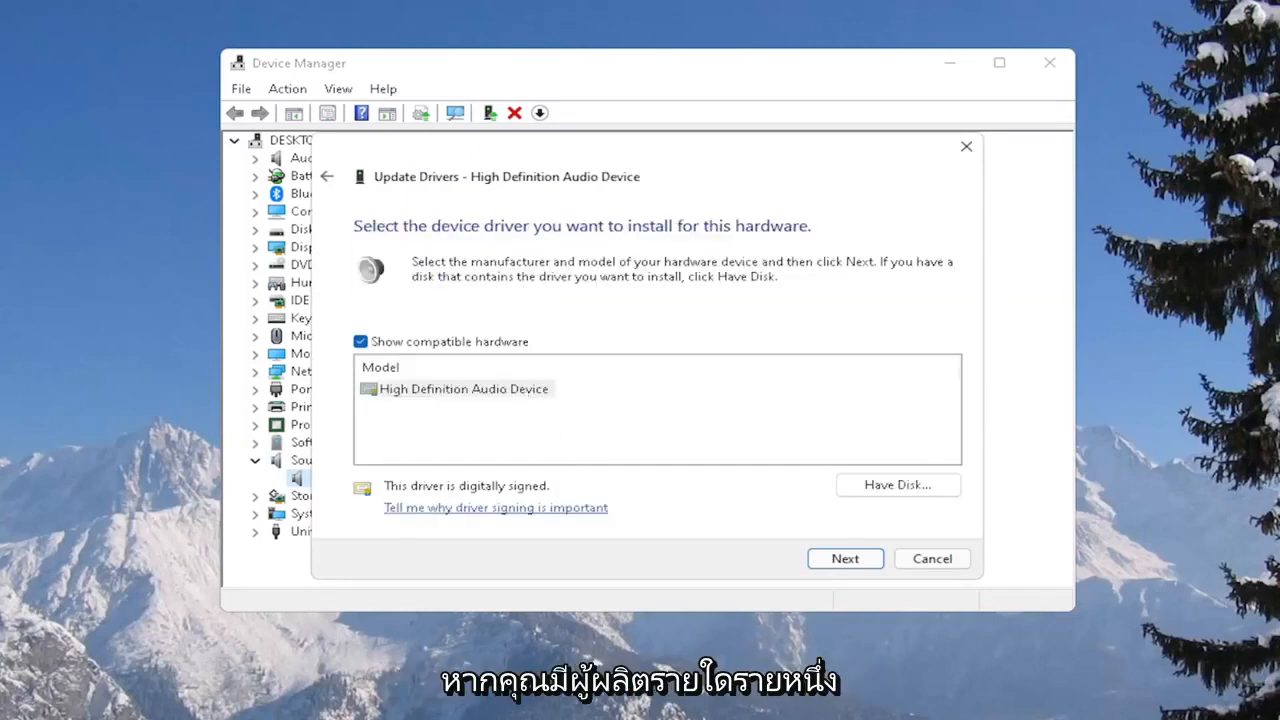
left_click(436, 392)
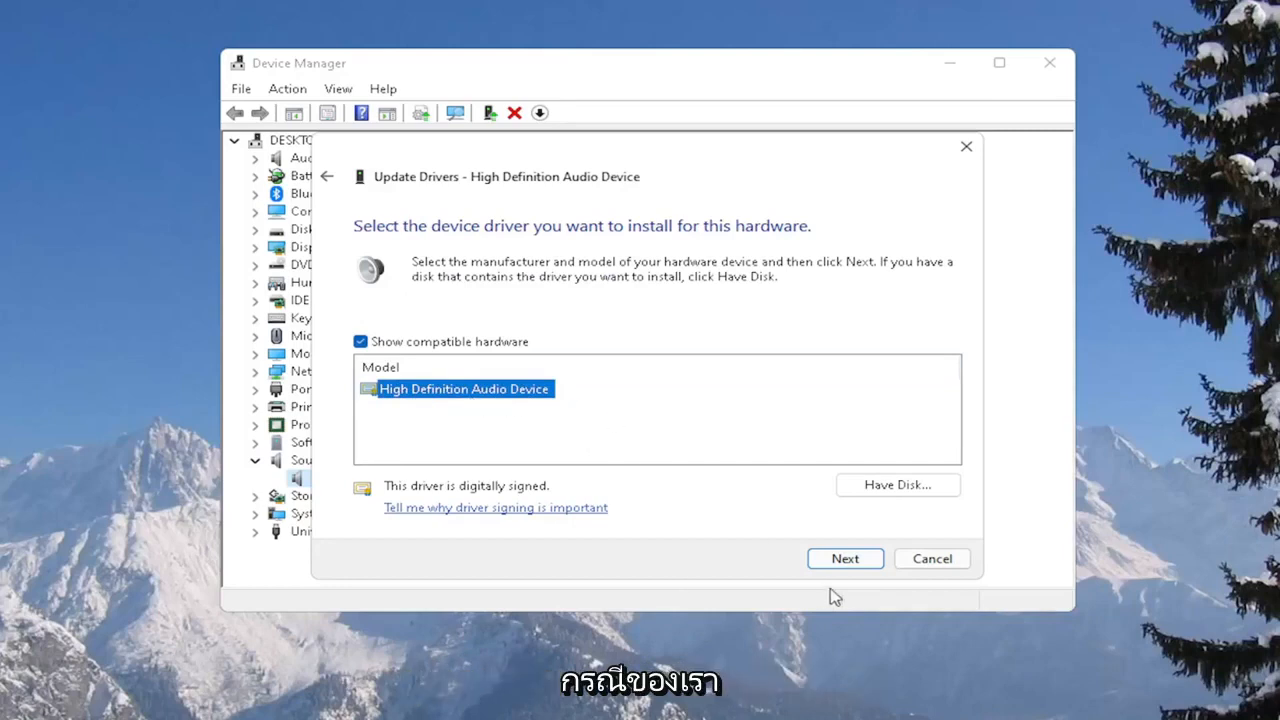
left_click(845, 565)
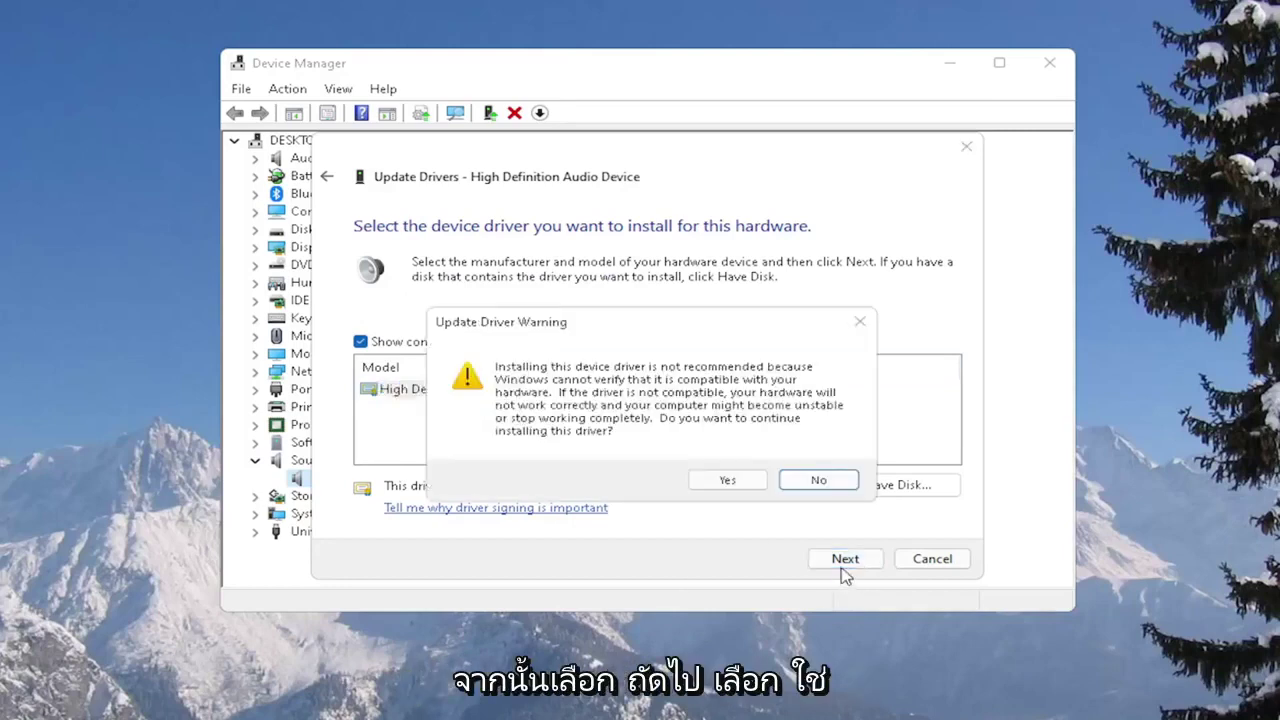
left_click(728, 482)
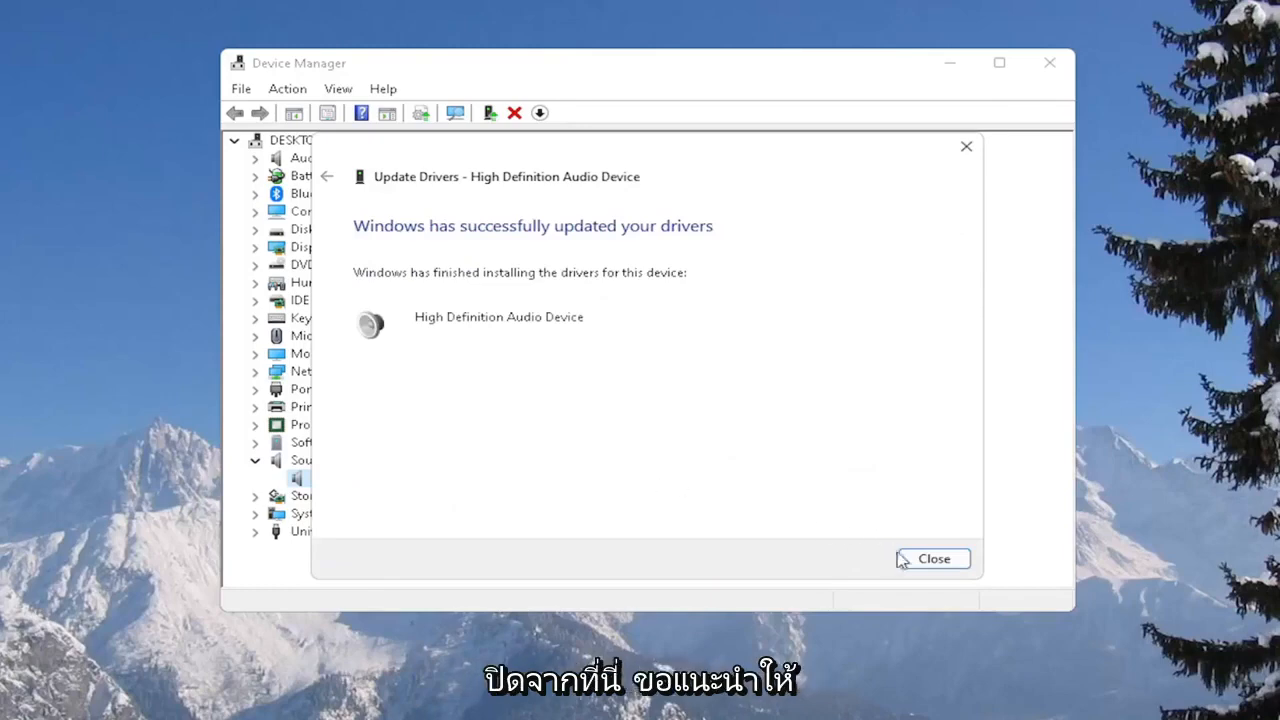
- Dismiss the driver success page and close Device Manager, returning to the desktop
left_click(934, 557)
left_click(984, 84)
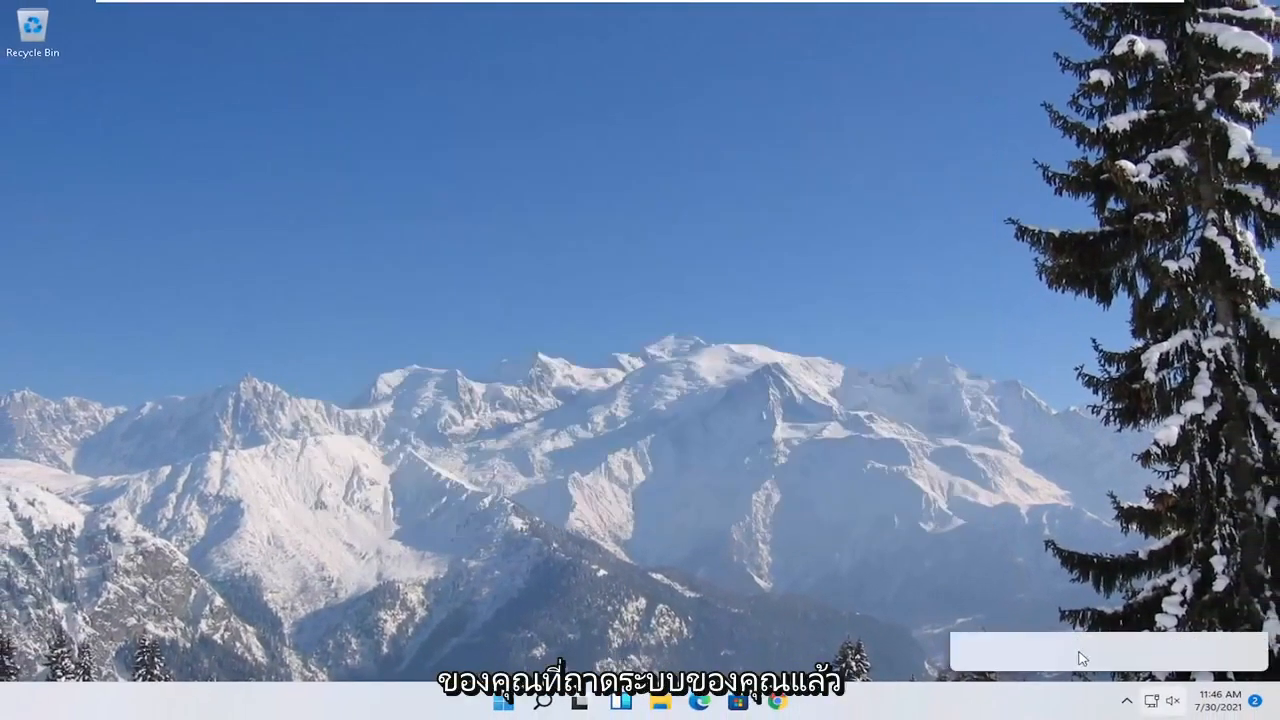
left_click(757, 521)
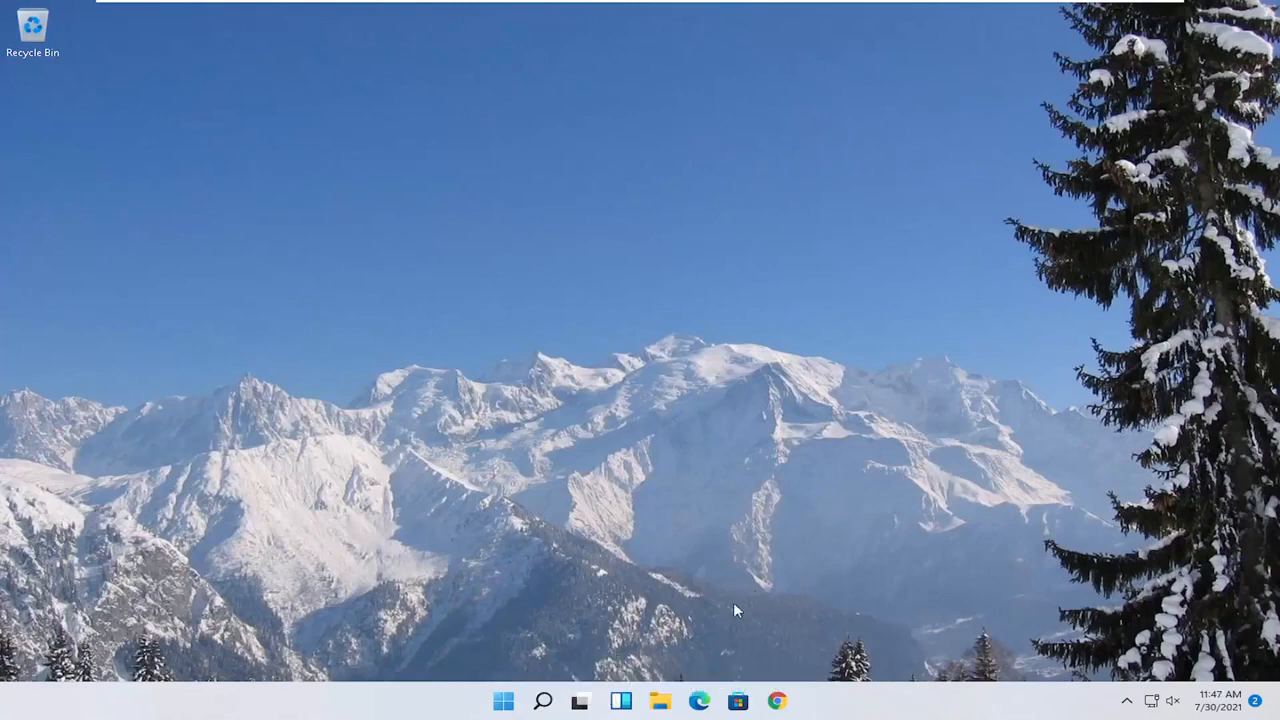
- Launch Control Panel via search, keep Large icons view, and open the Sound settings
left_click(543, 700)
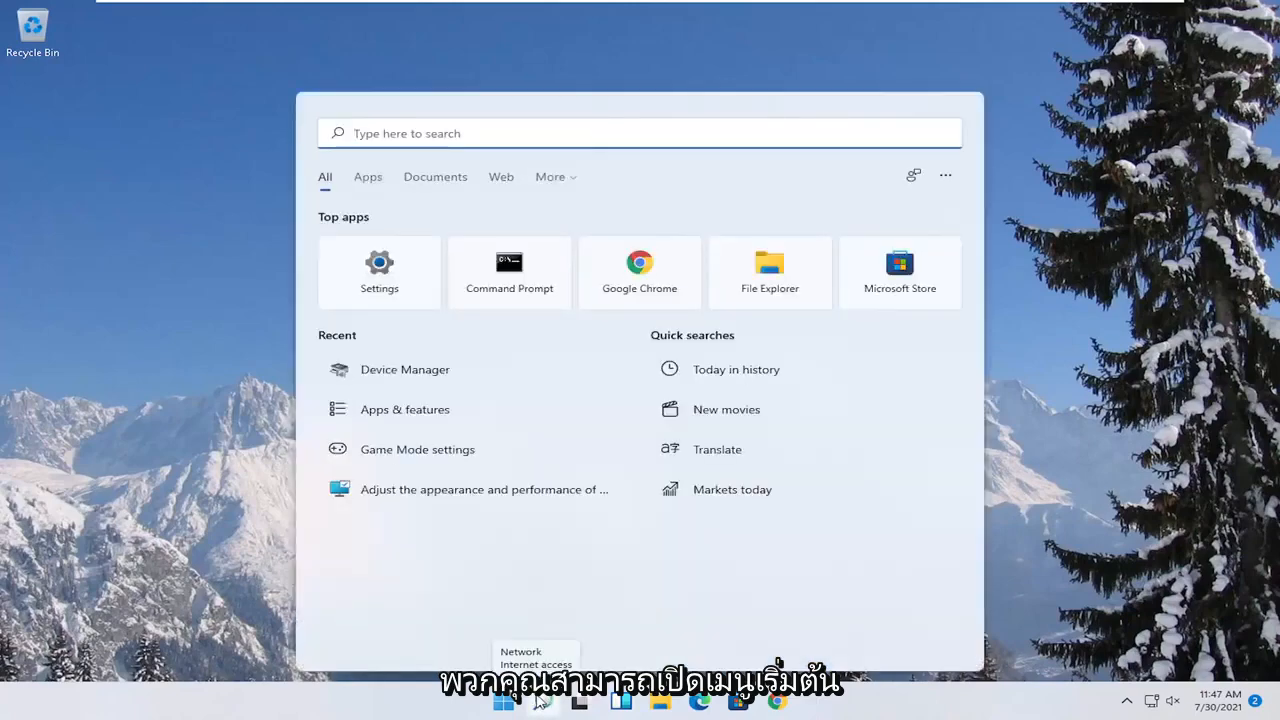
type("contro, panel")
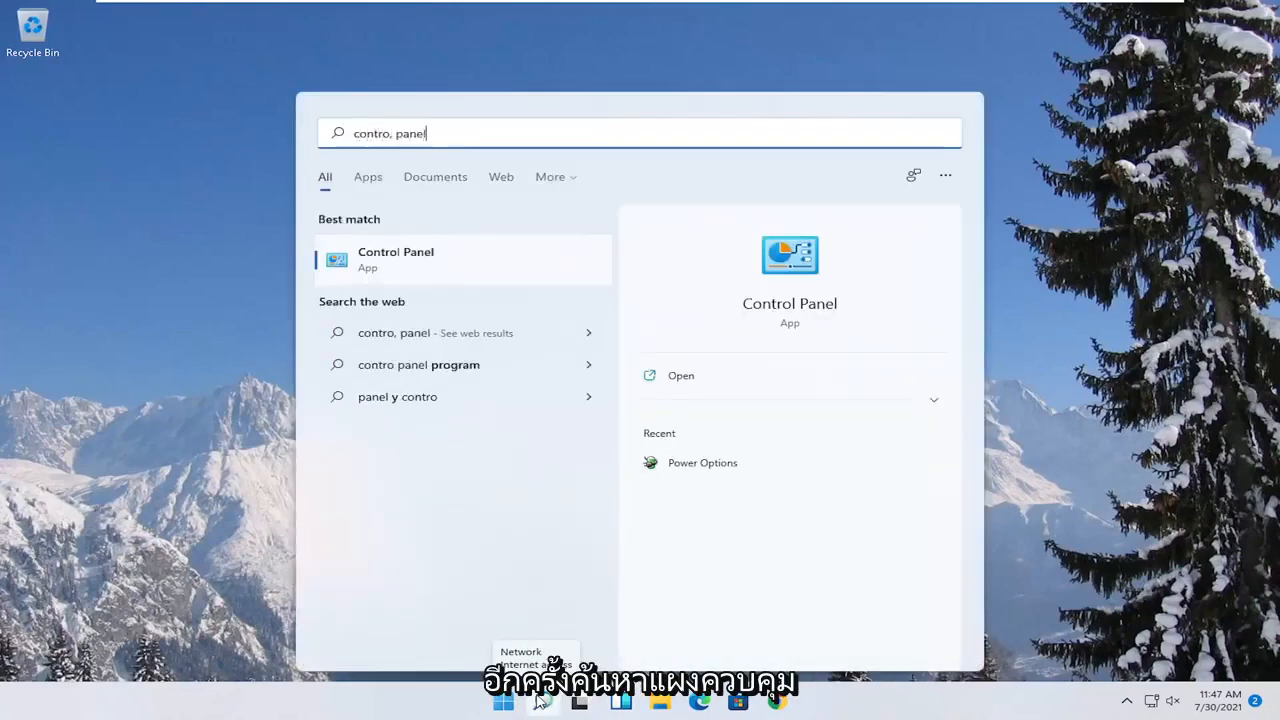
left_click(458, 274)
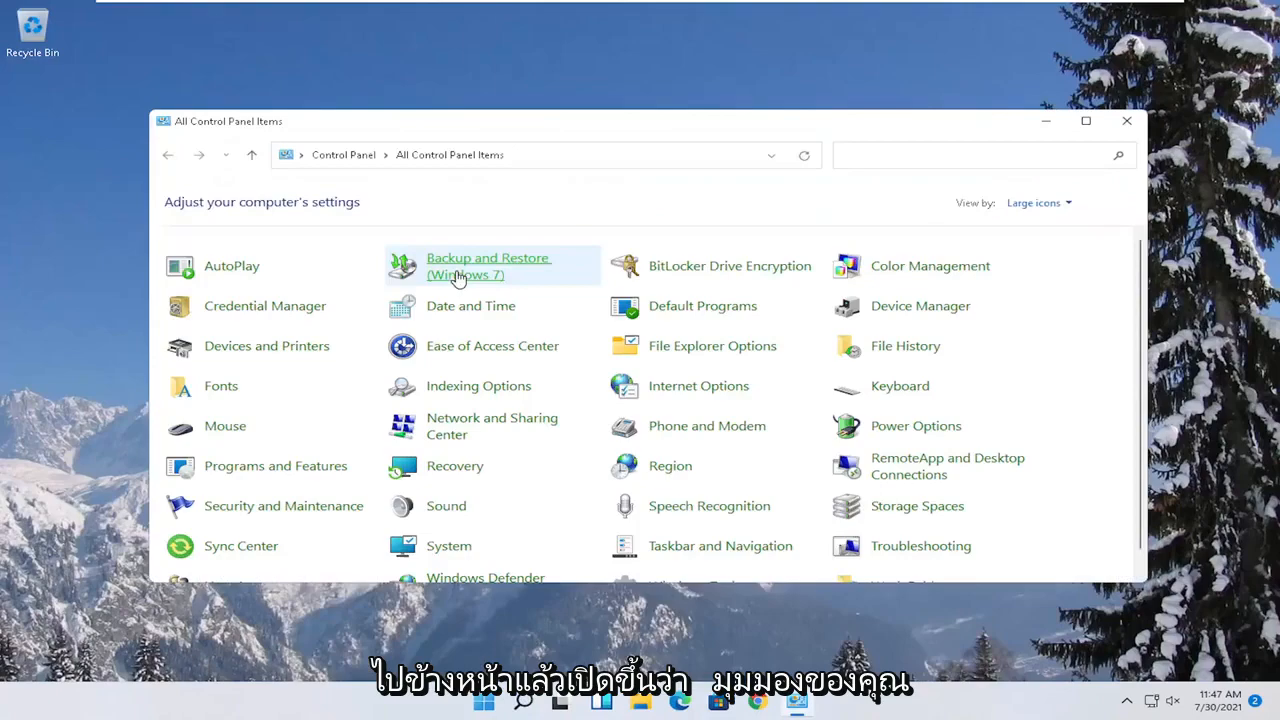
left_click(1085, 170)
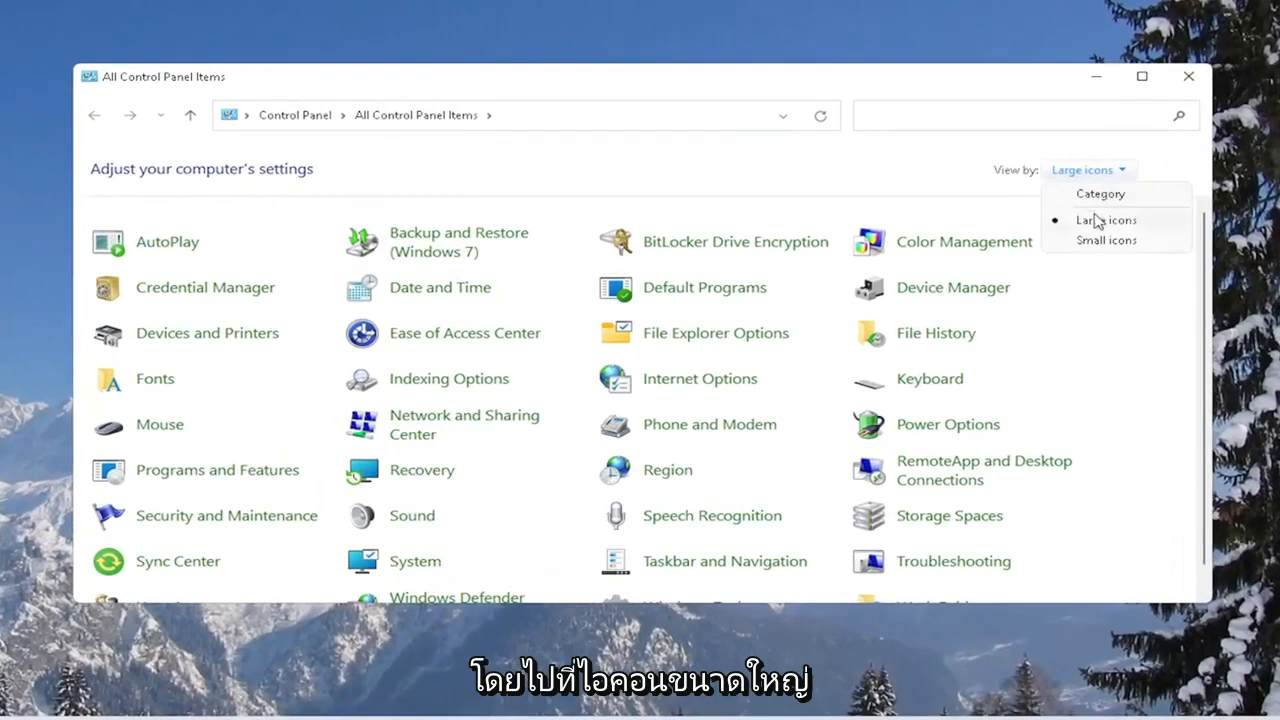
left_click(1095, 218)
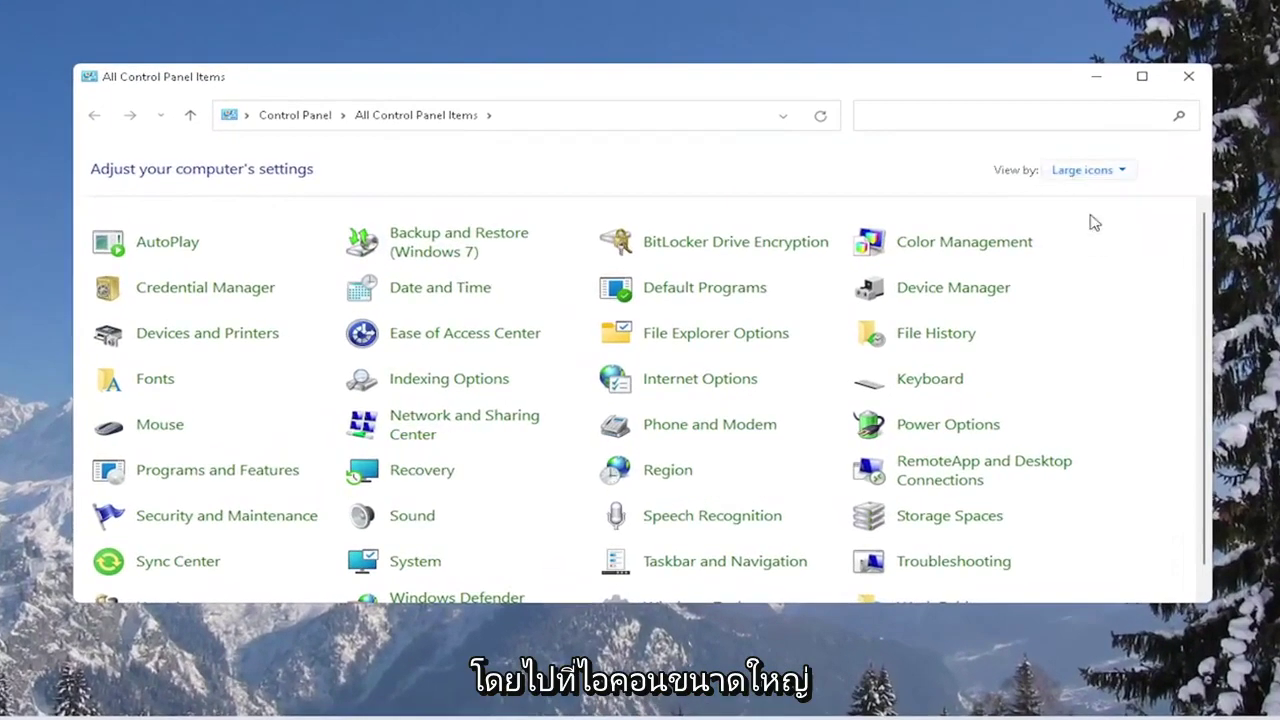
left_click(412, 516)
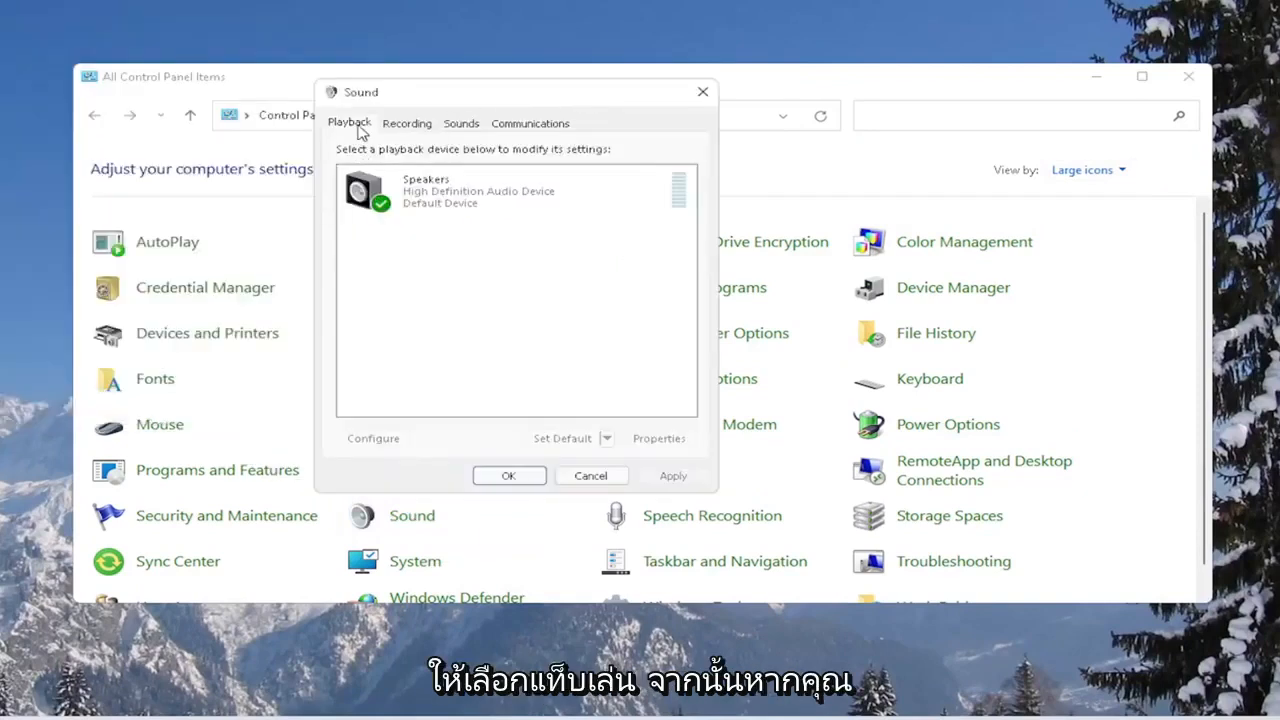
- Select the Speakers device, cancel its configuration setup, and open Speakers Properties
left_click(430, 200)
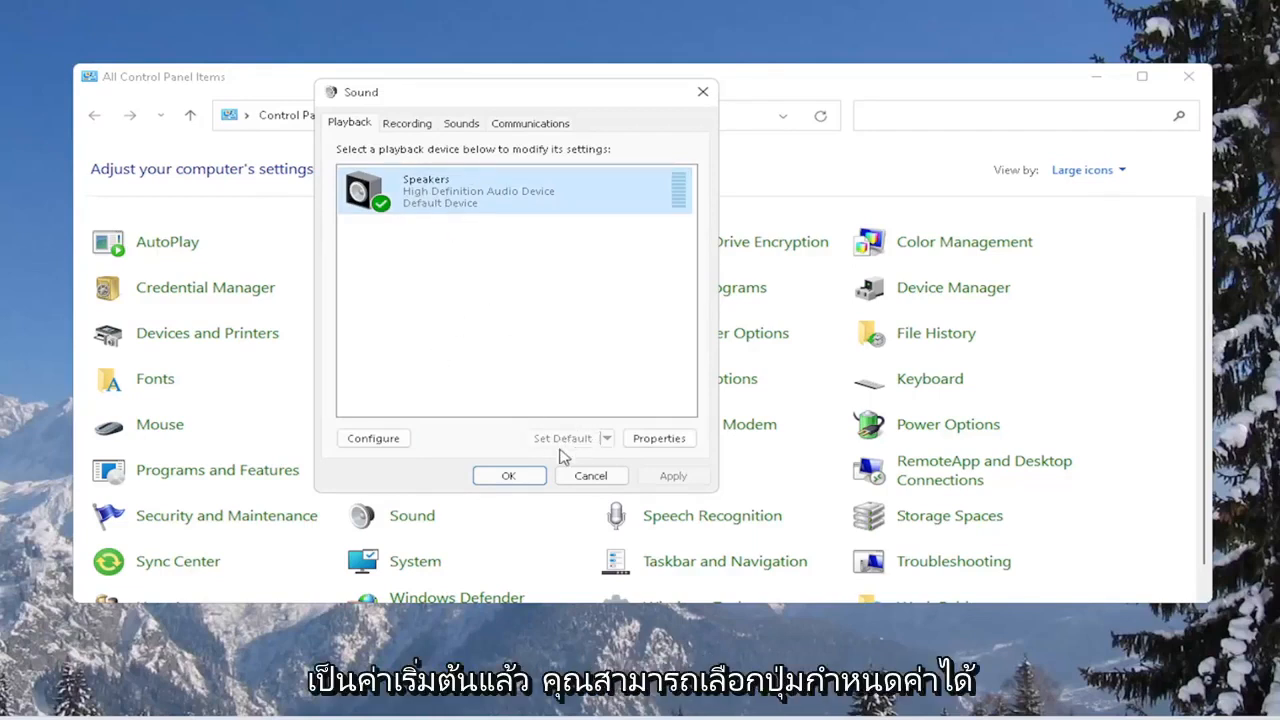
left_click(379, 444)
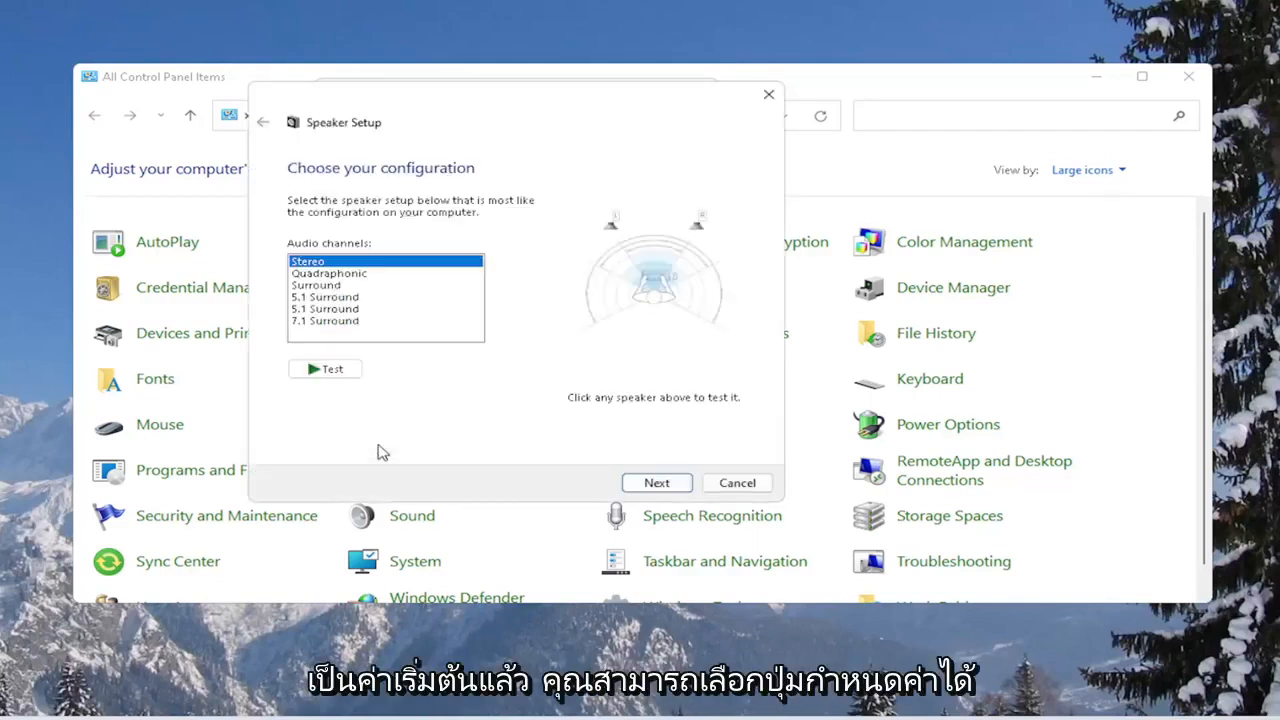
left_click(741, 487)
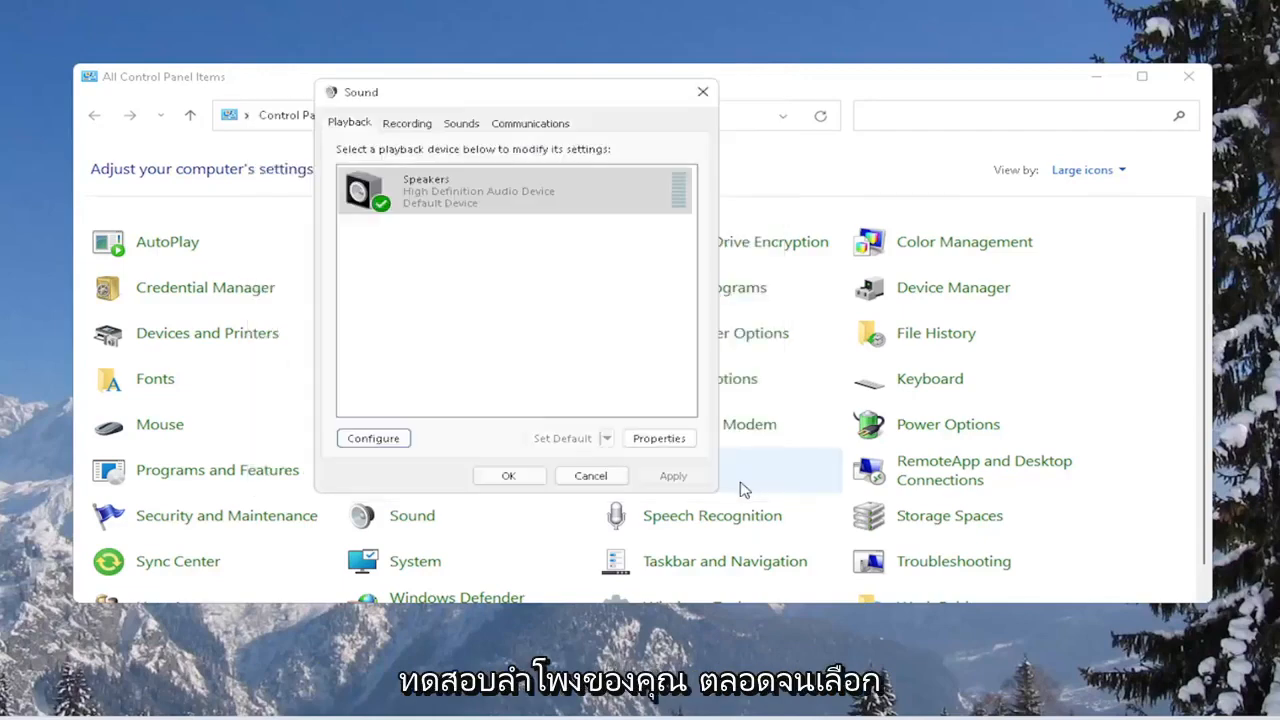
left_click(660, 440)
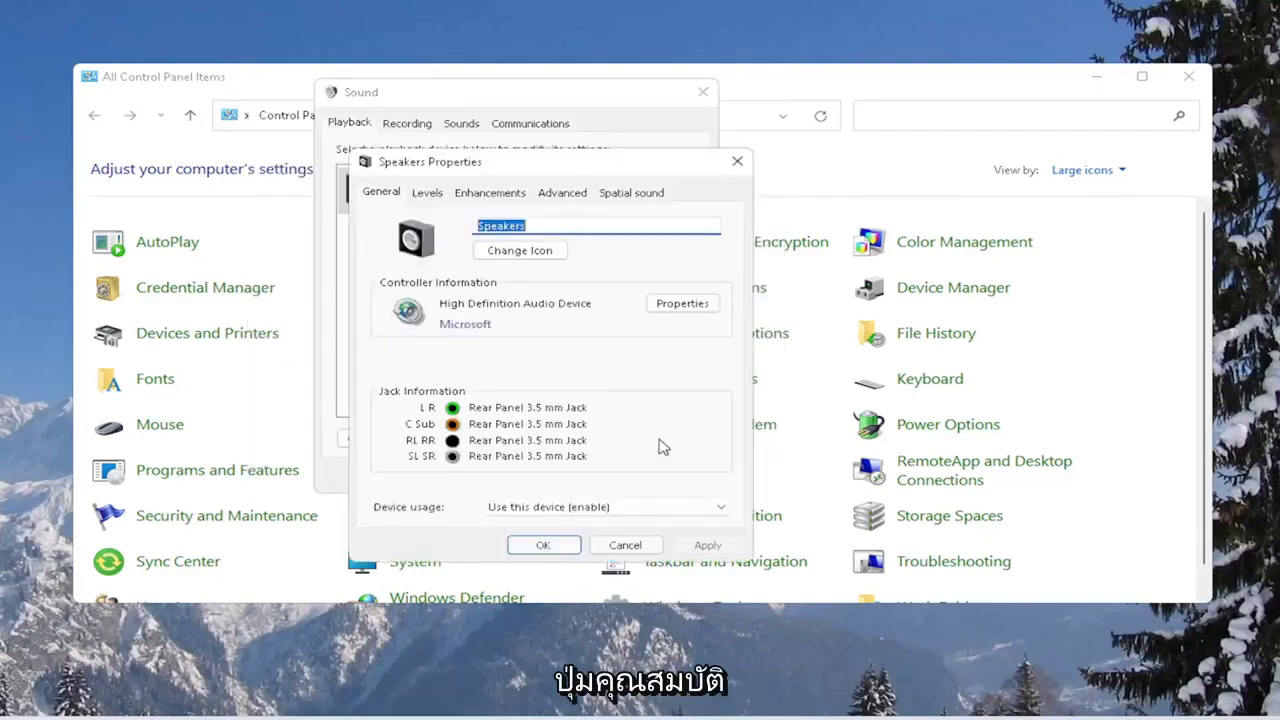
- Review Advanced and Spatial sound, restore default Enhancements, then confirm with OK and close Sound
left_click(562, 193)
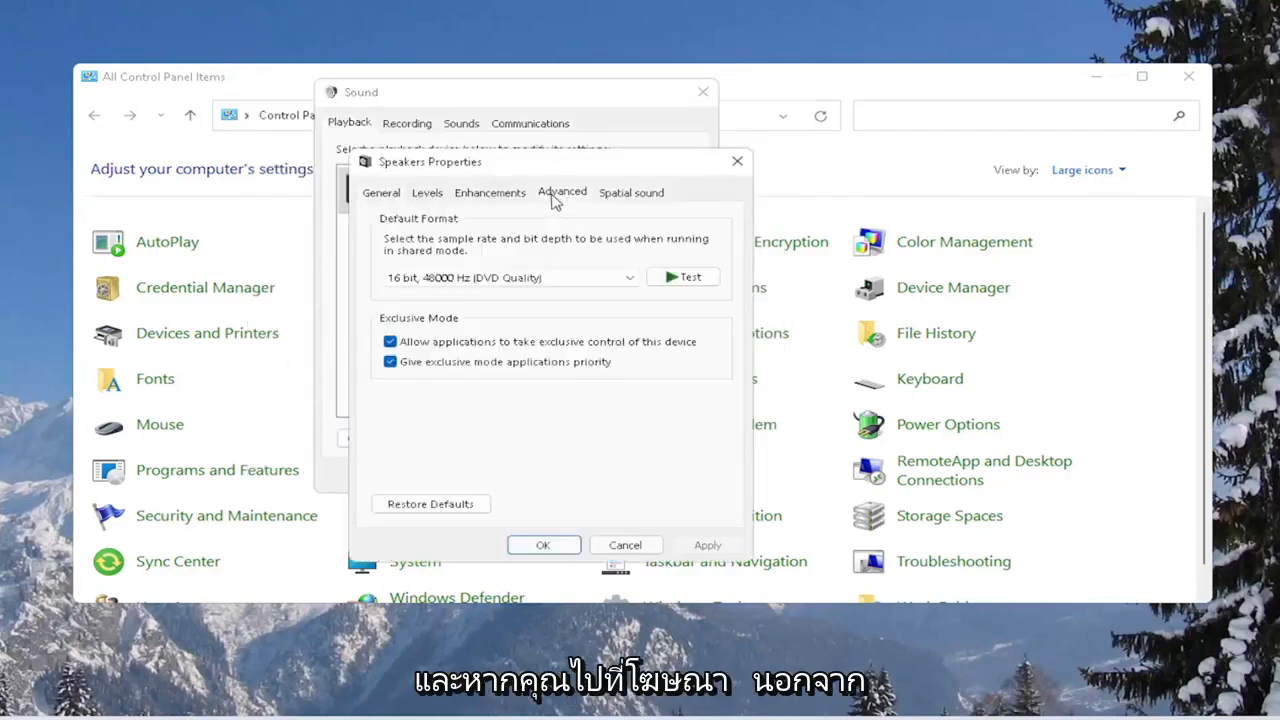
left_click_drag(542, 155, 526, 109)
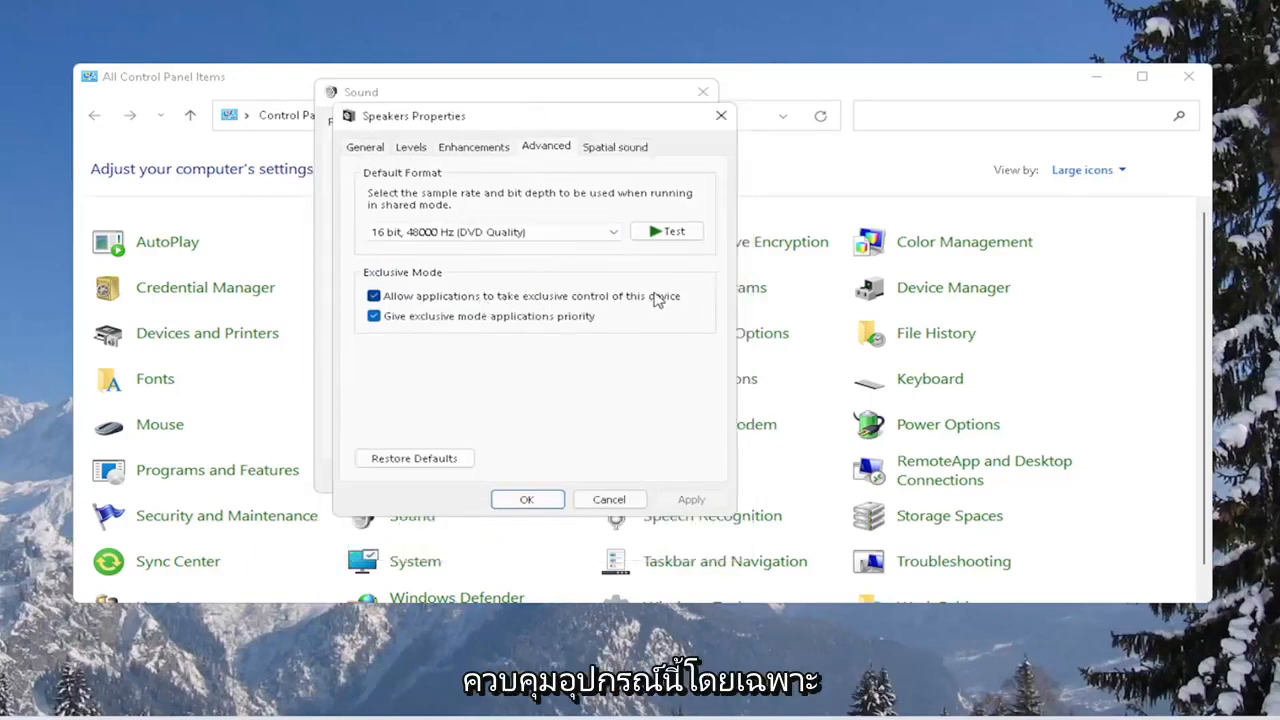
left_click(634, 149)
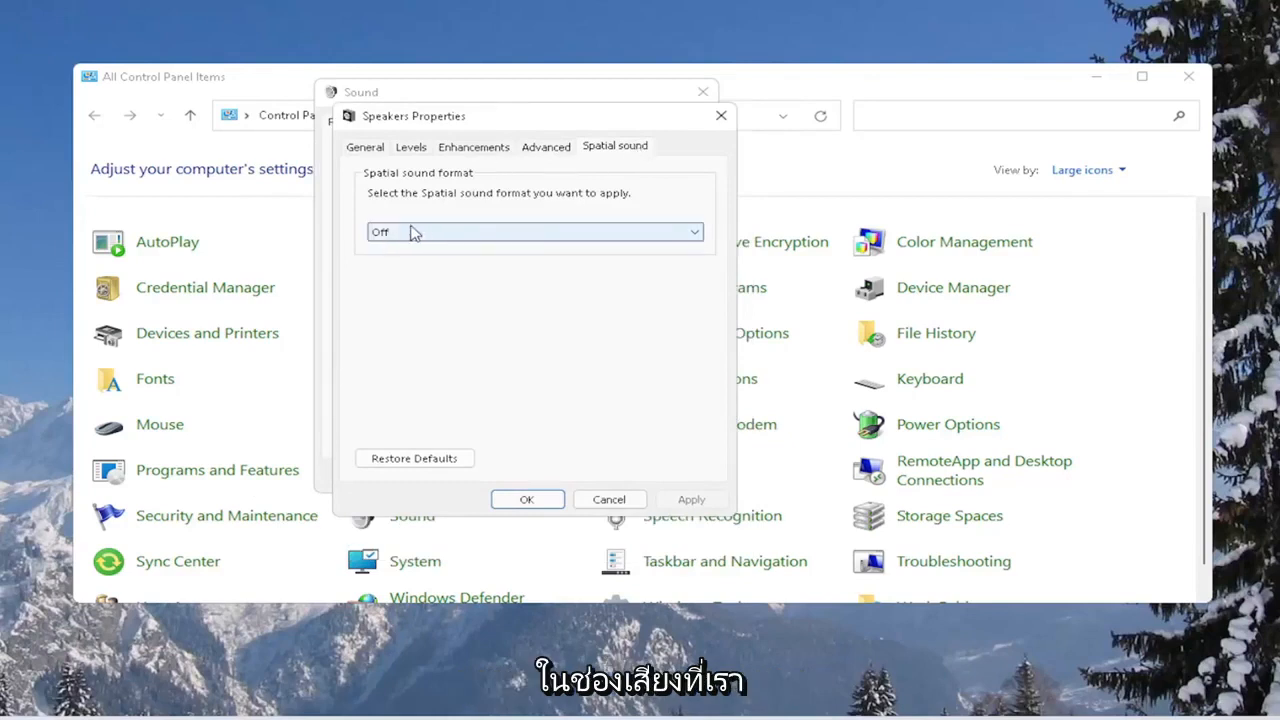
left_click(478, 147)
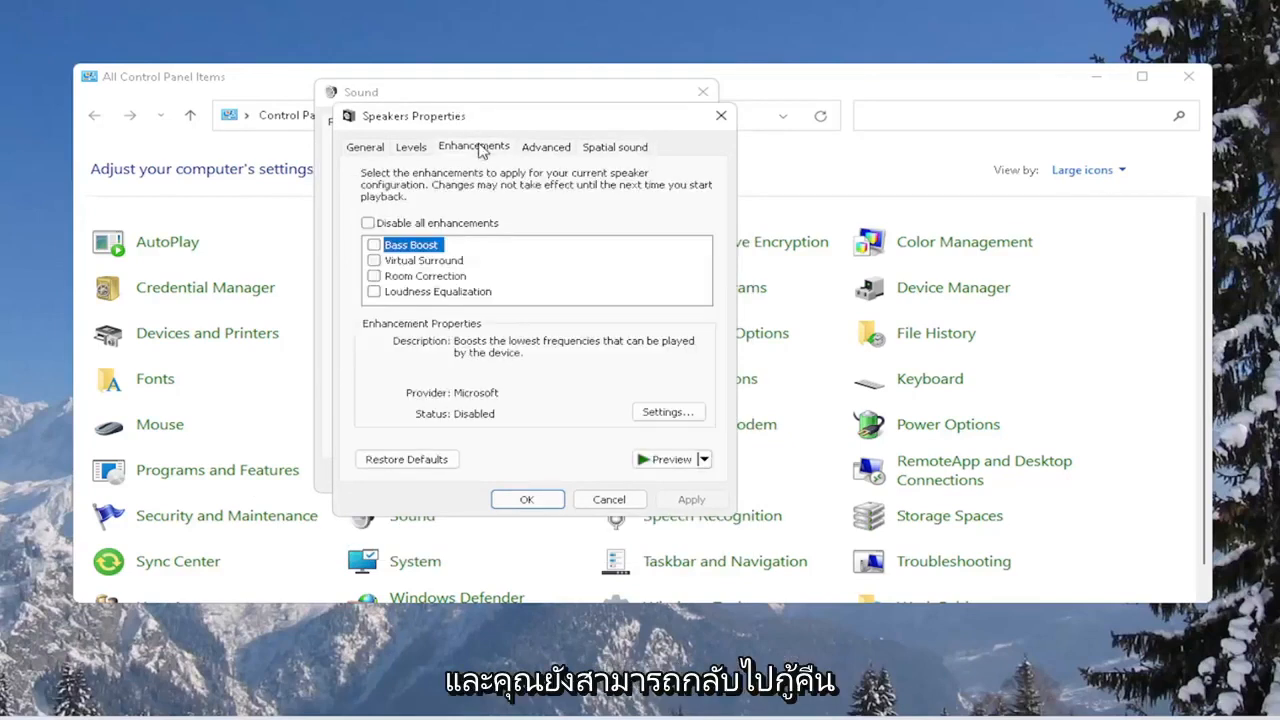
left_click(399, 461)
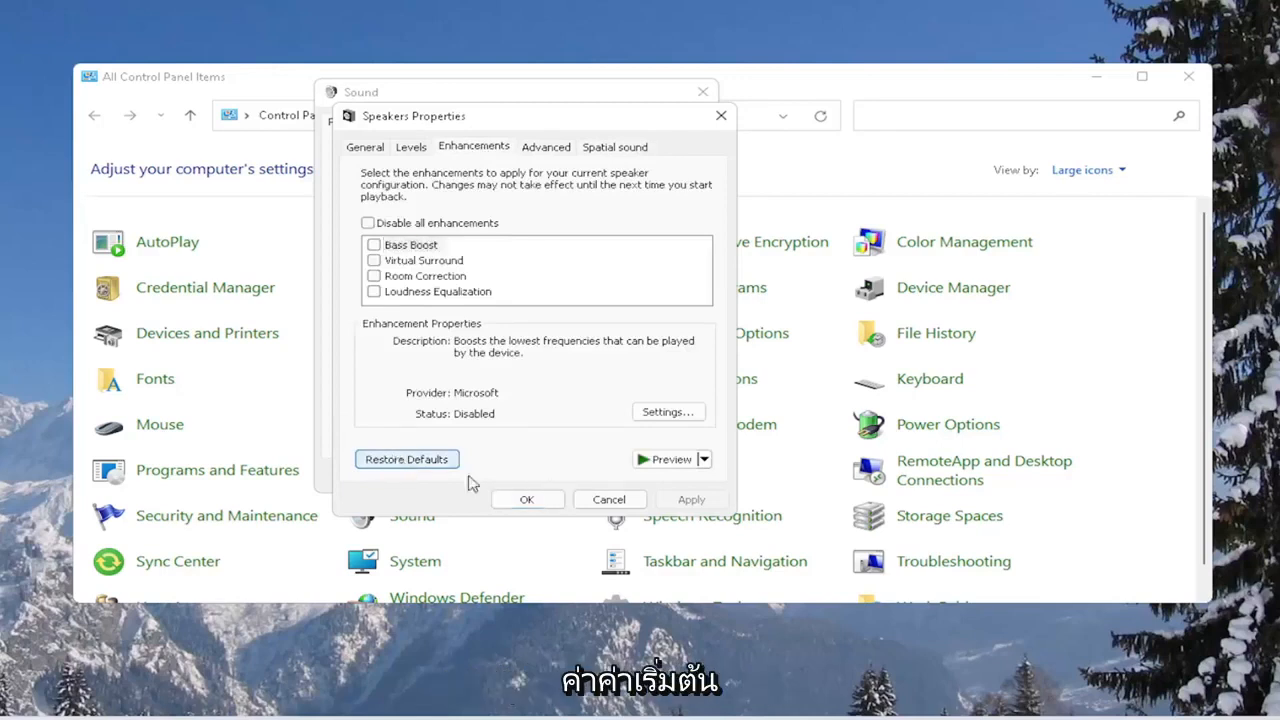
left_click(527, 500)
left_click(509, 476)
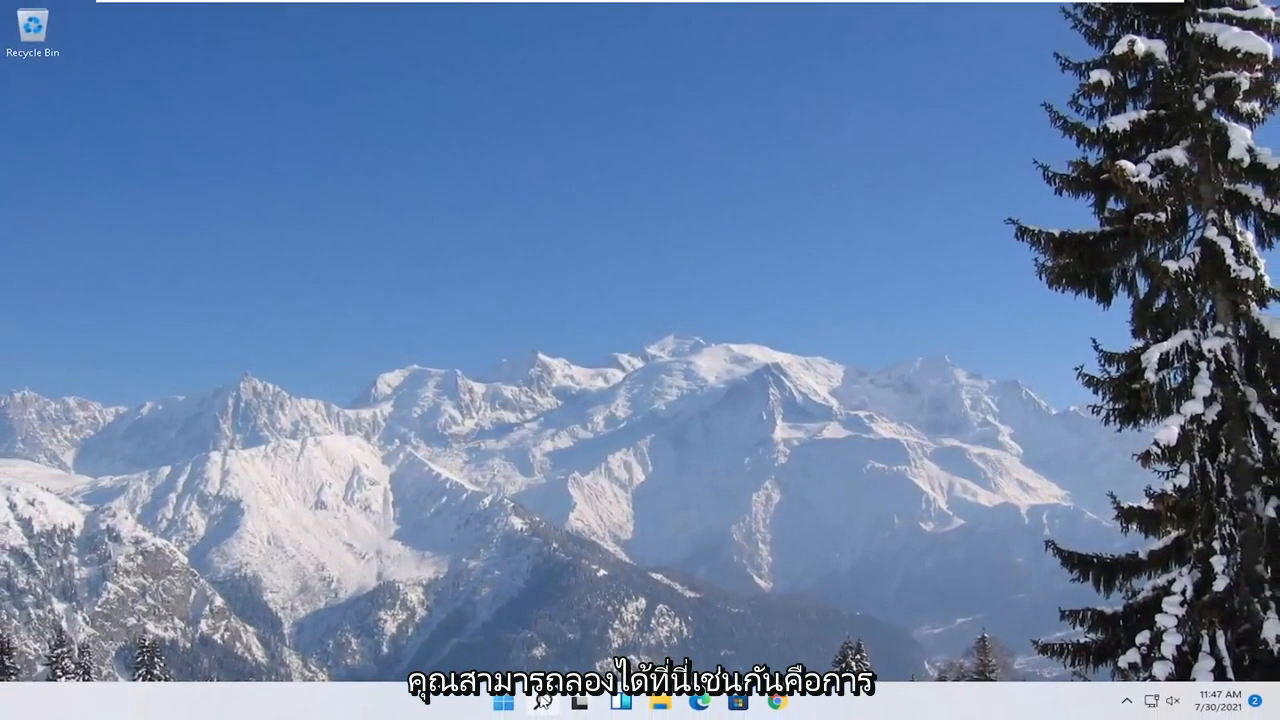
- Search 'troubleshoot' and open the Troubleshoot settings page
left_click(503, 703)
type("troub")
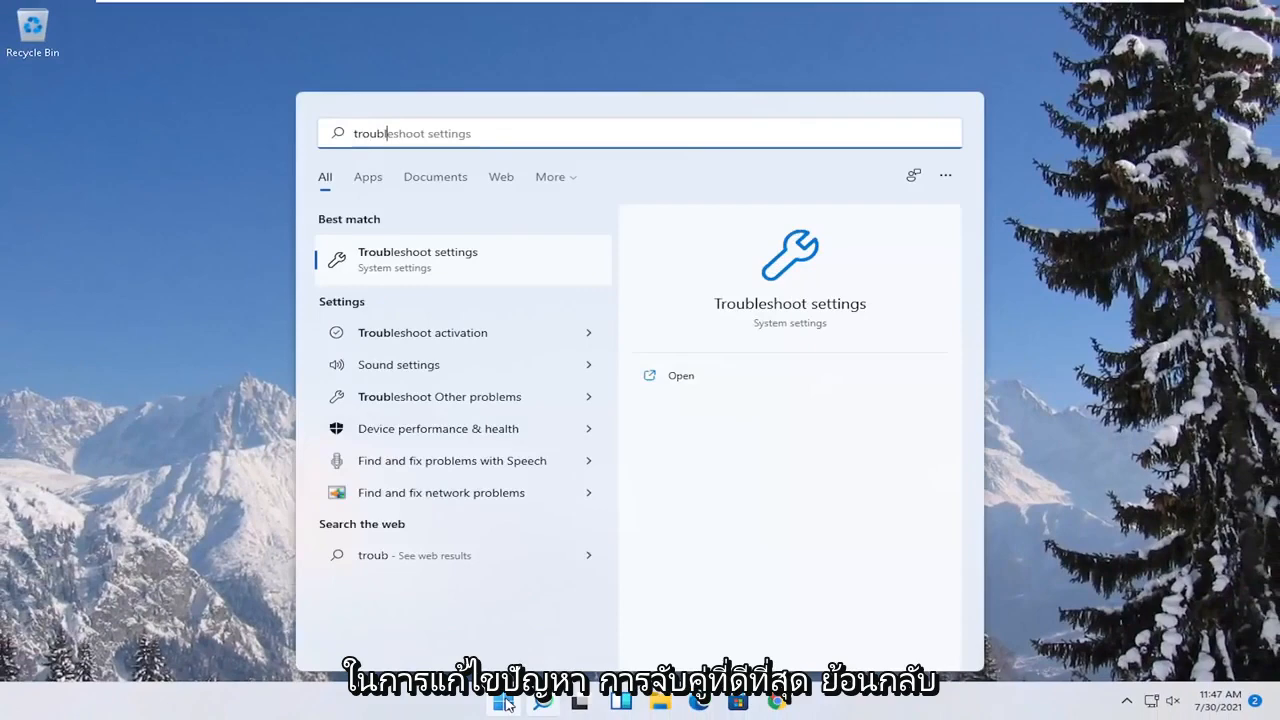
type("leshoot")
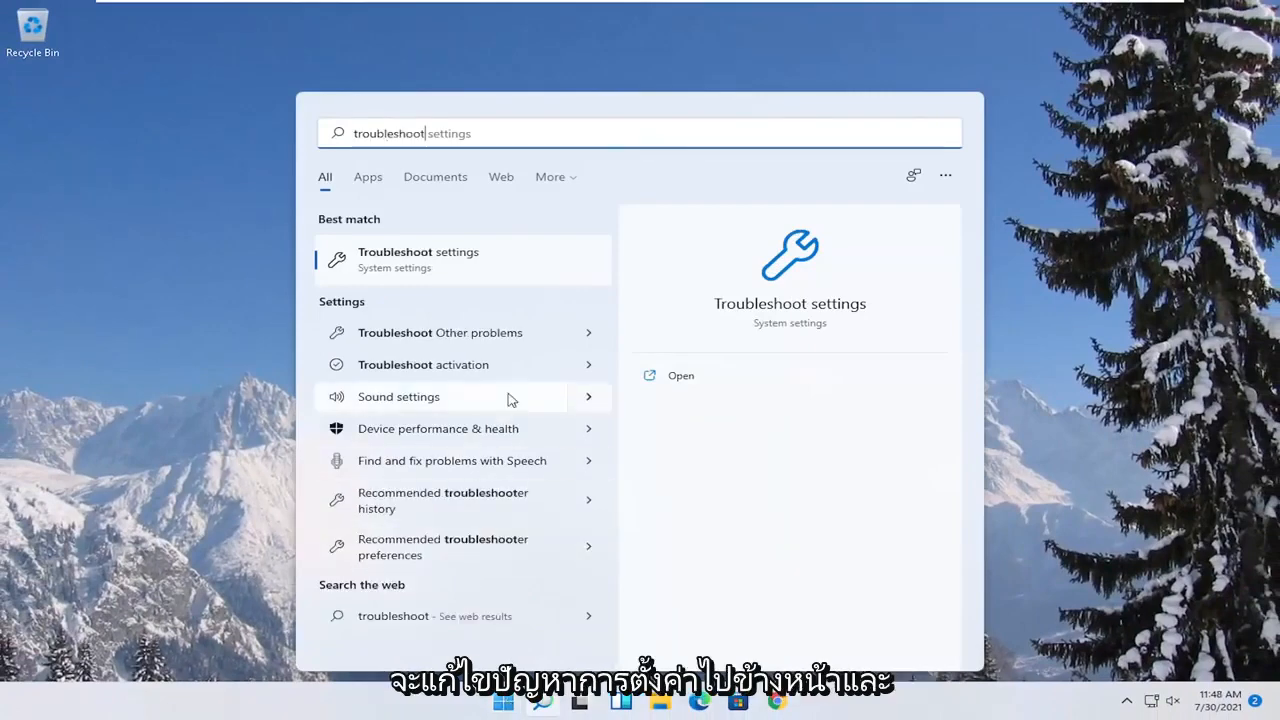
left_click(420, 263)
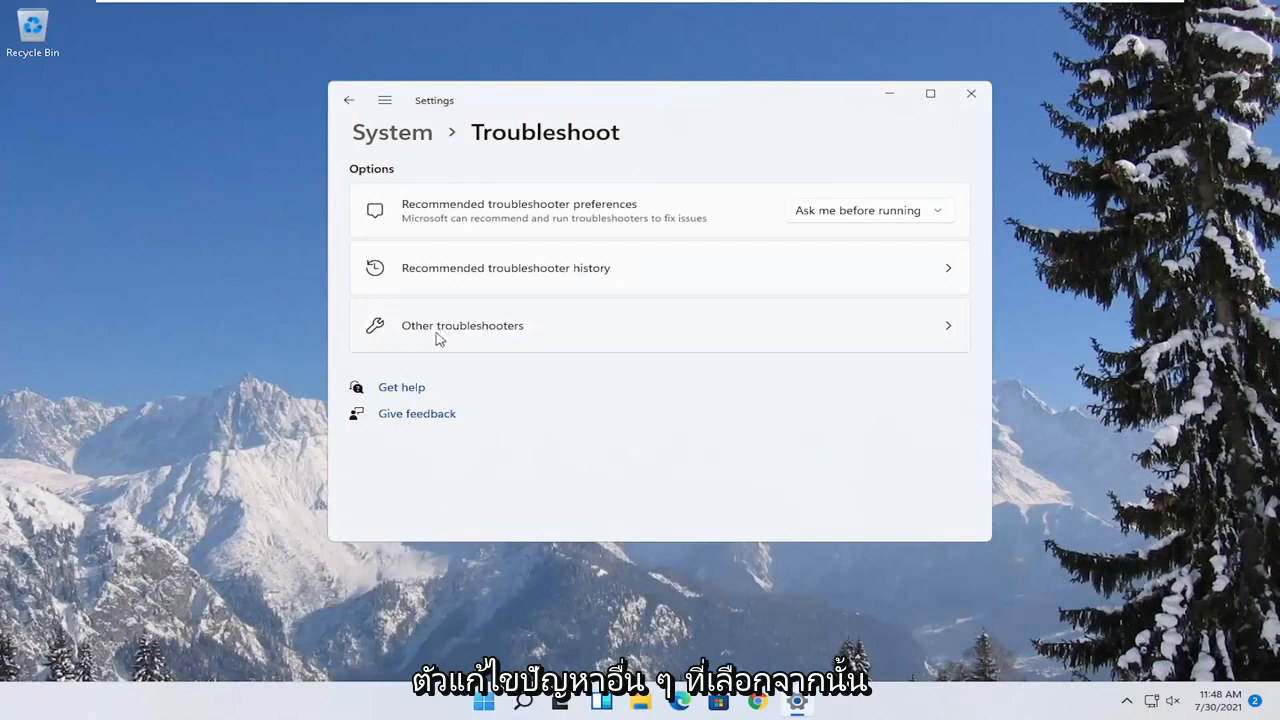
- Run the Playing Audio troubleshooter from Other troubleshooters, answering No, then close it and Settings
left_click(511, 333)
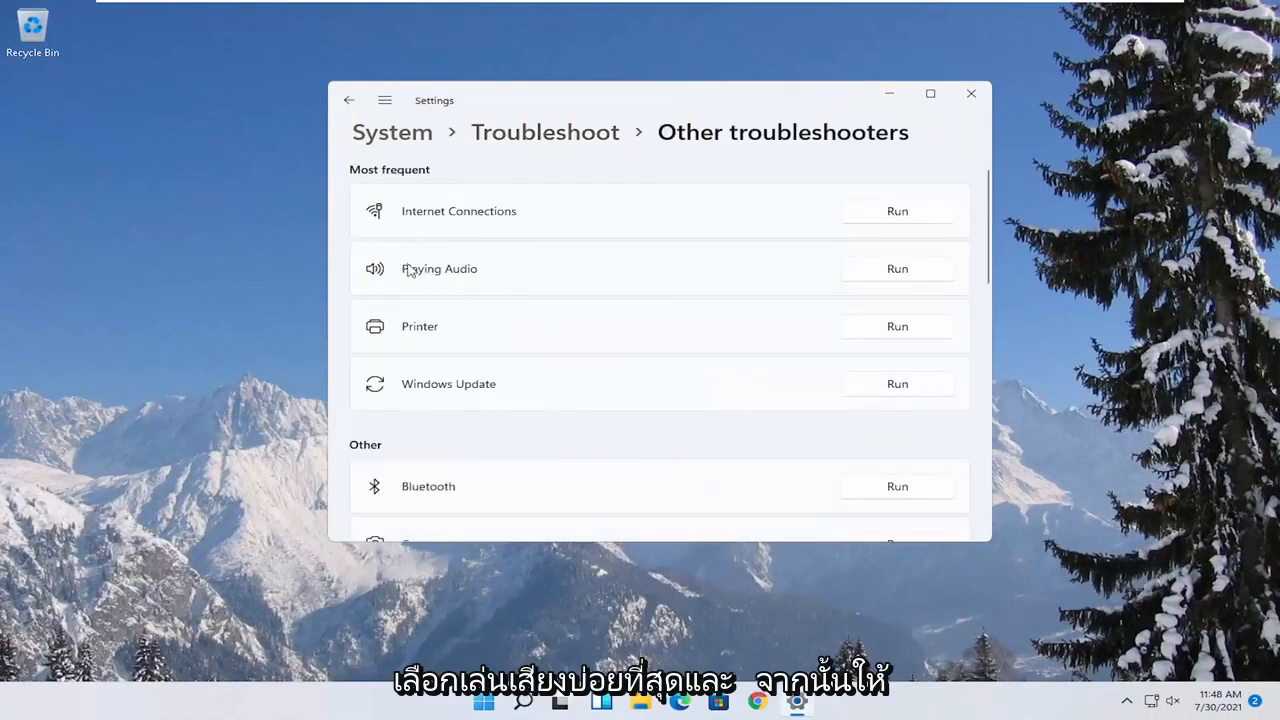
left_click(896, 272)
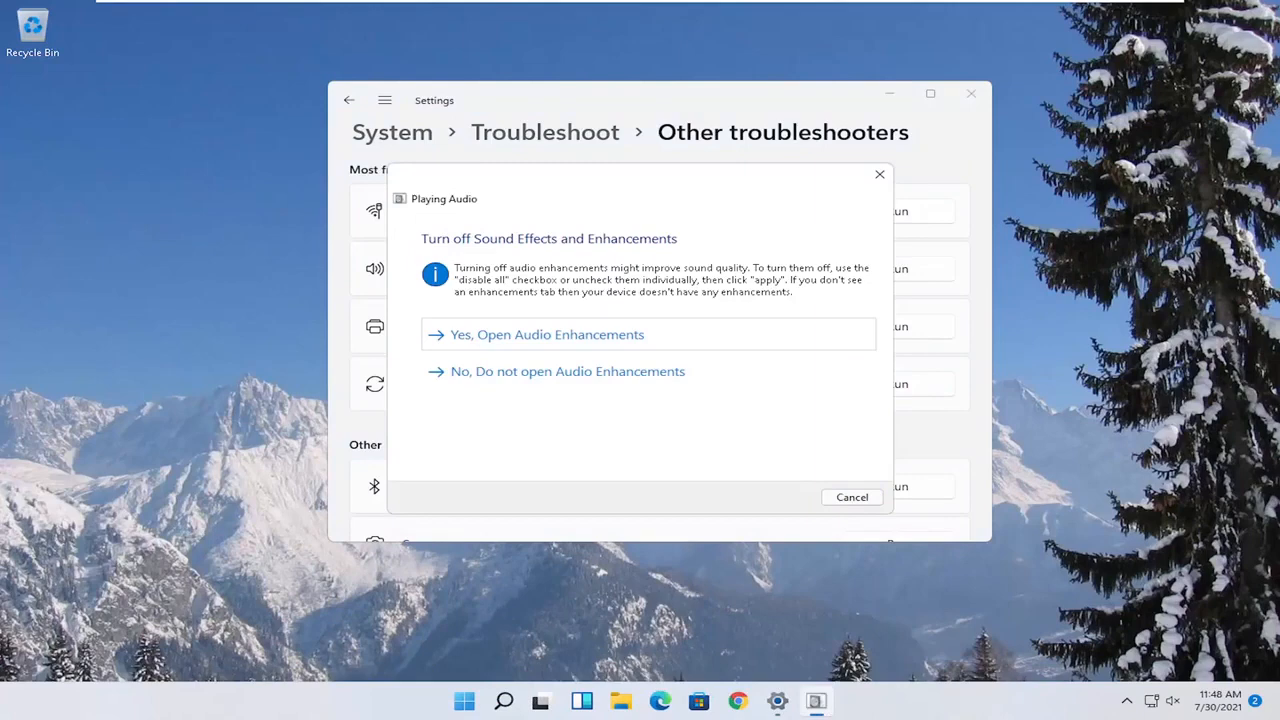
left_click(543, 373)
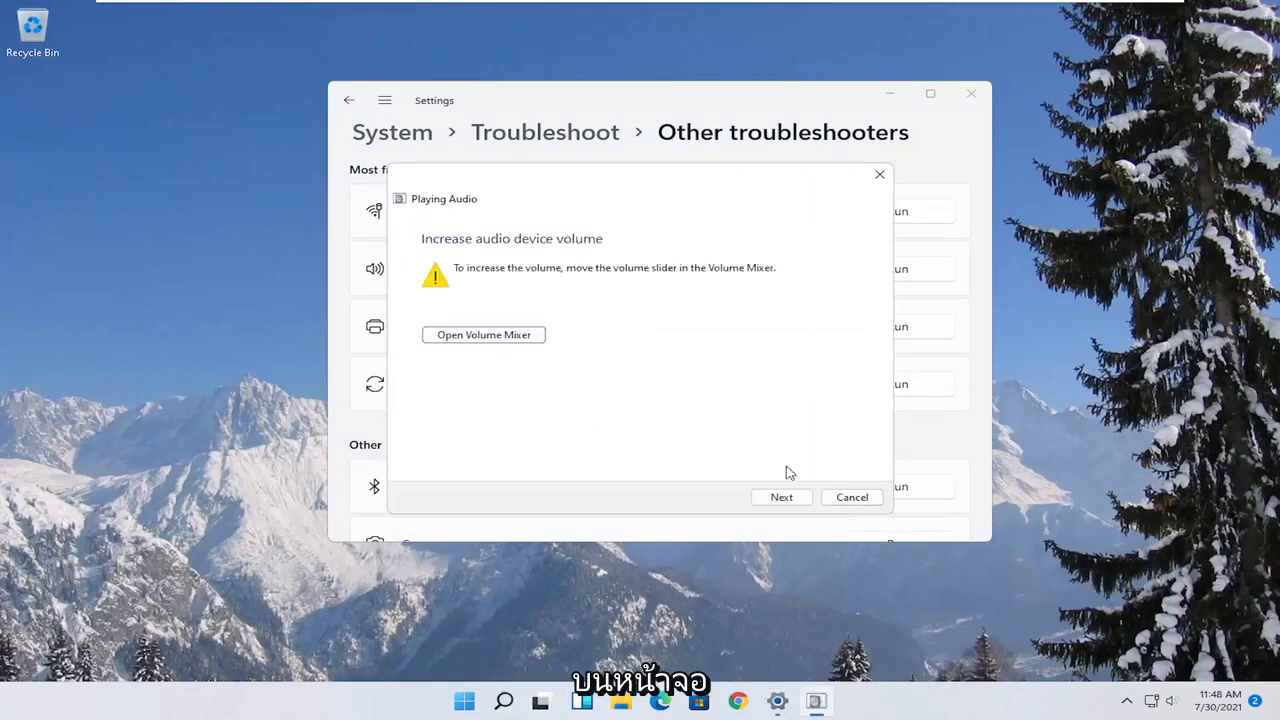
left_click(782, 498)
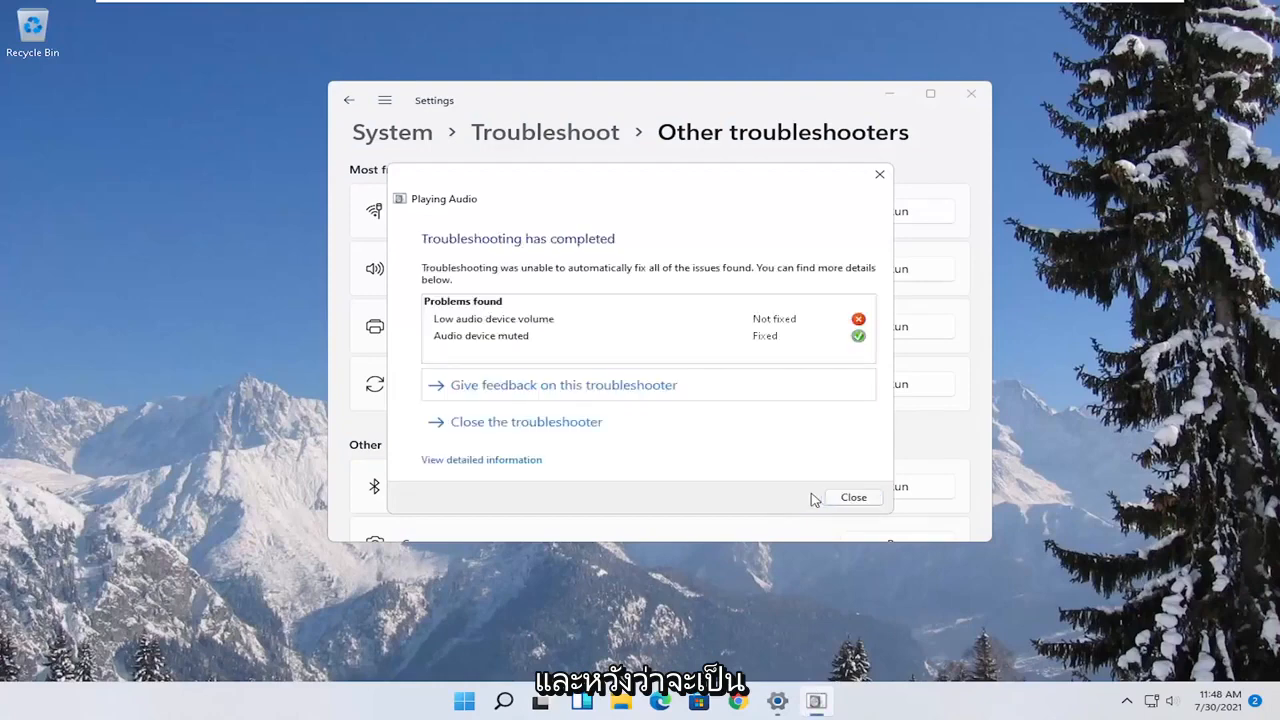
left_click(852, 497)
left_click(970, 93)
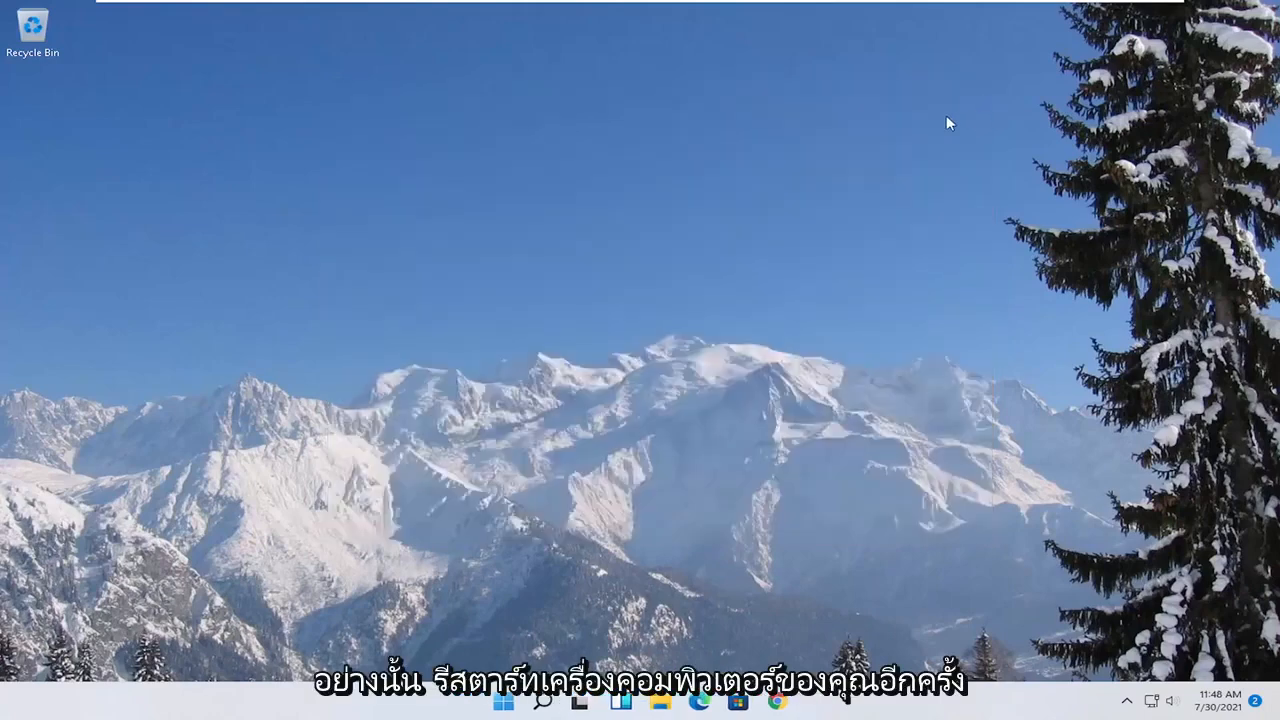
- Search 'cmd', run Command Prompt as administrator and allow the UAC prompt
left_click(499, 710)
type("cm")
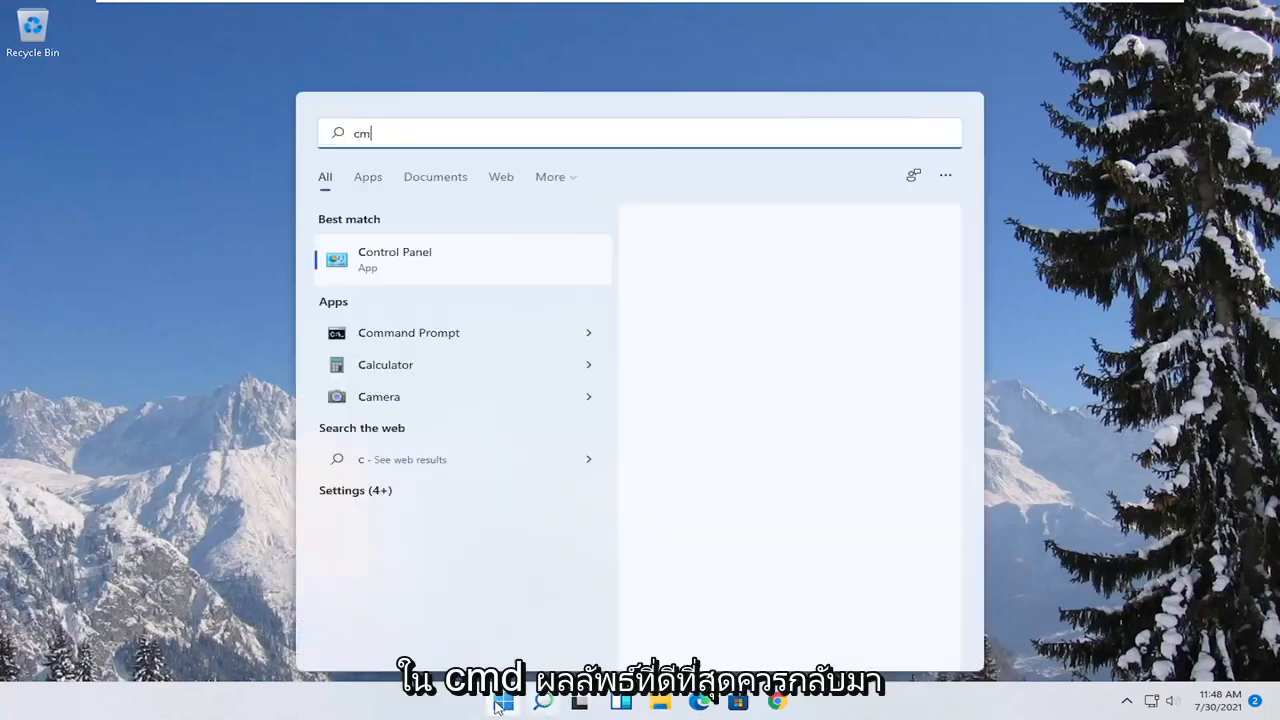
type("d")
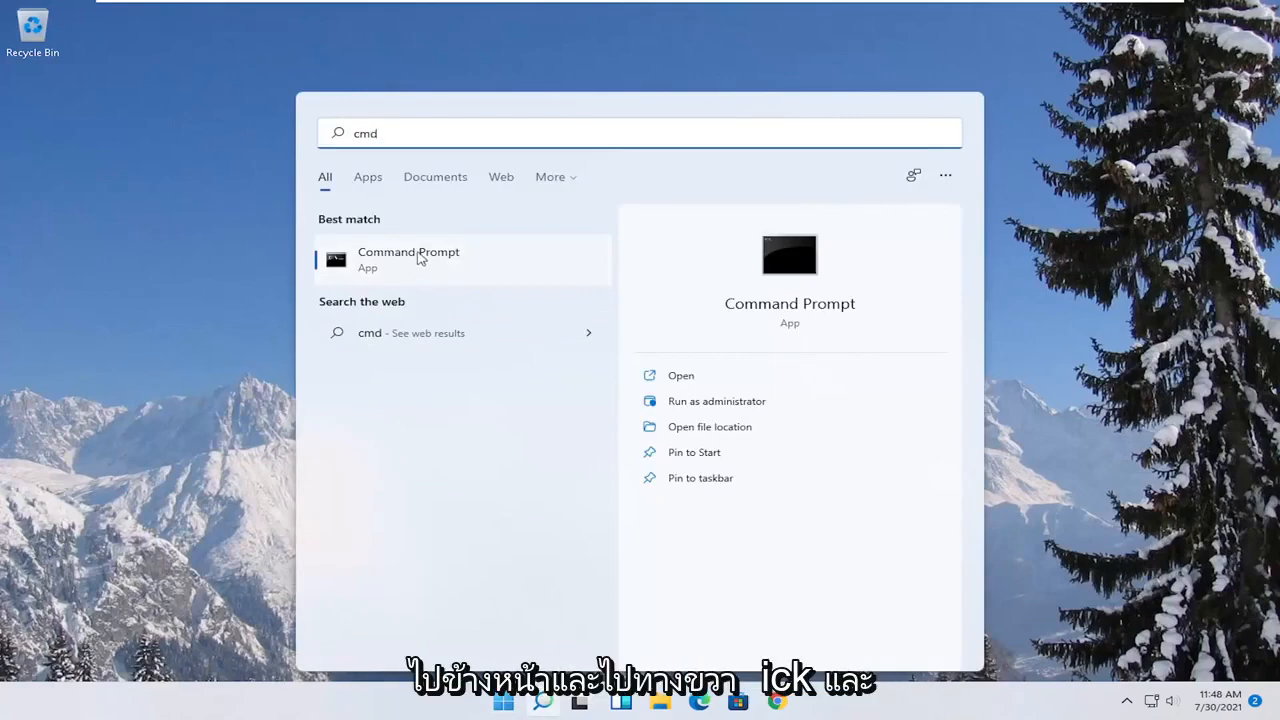
right_click(418, 263)
left_click(483, 274)
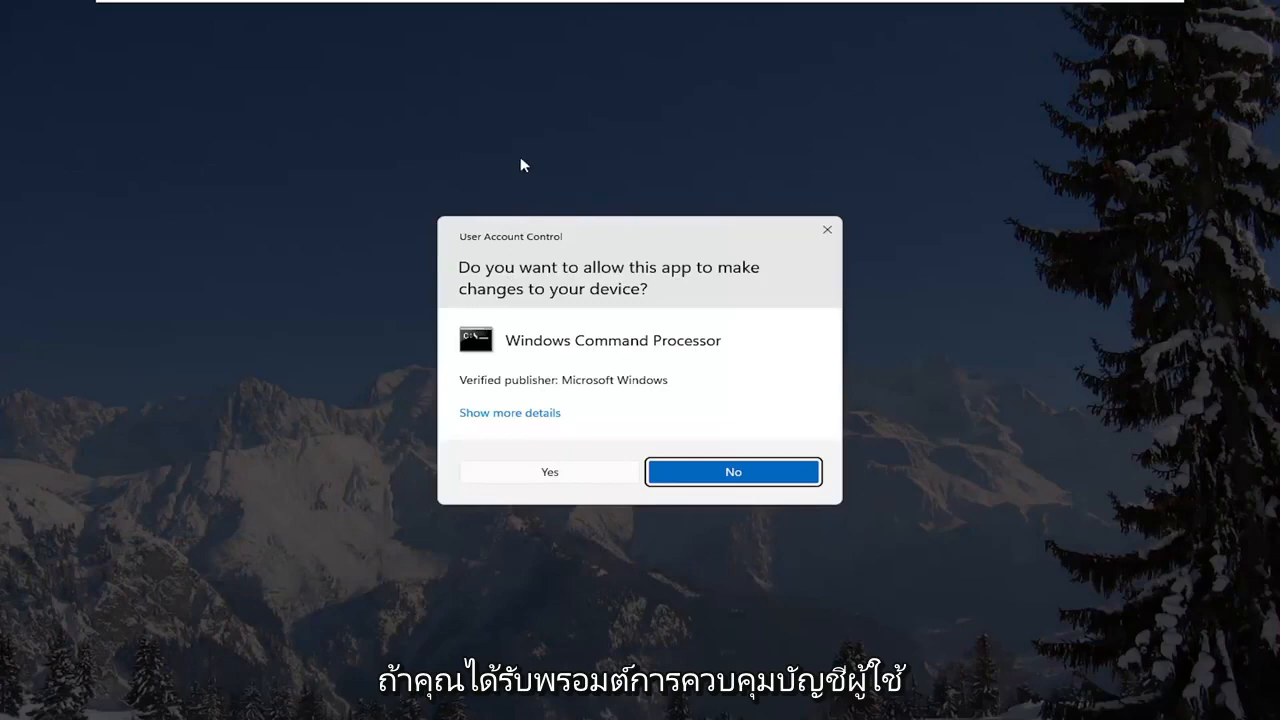
left_click(574, 474)
type("sfc")
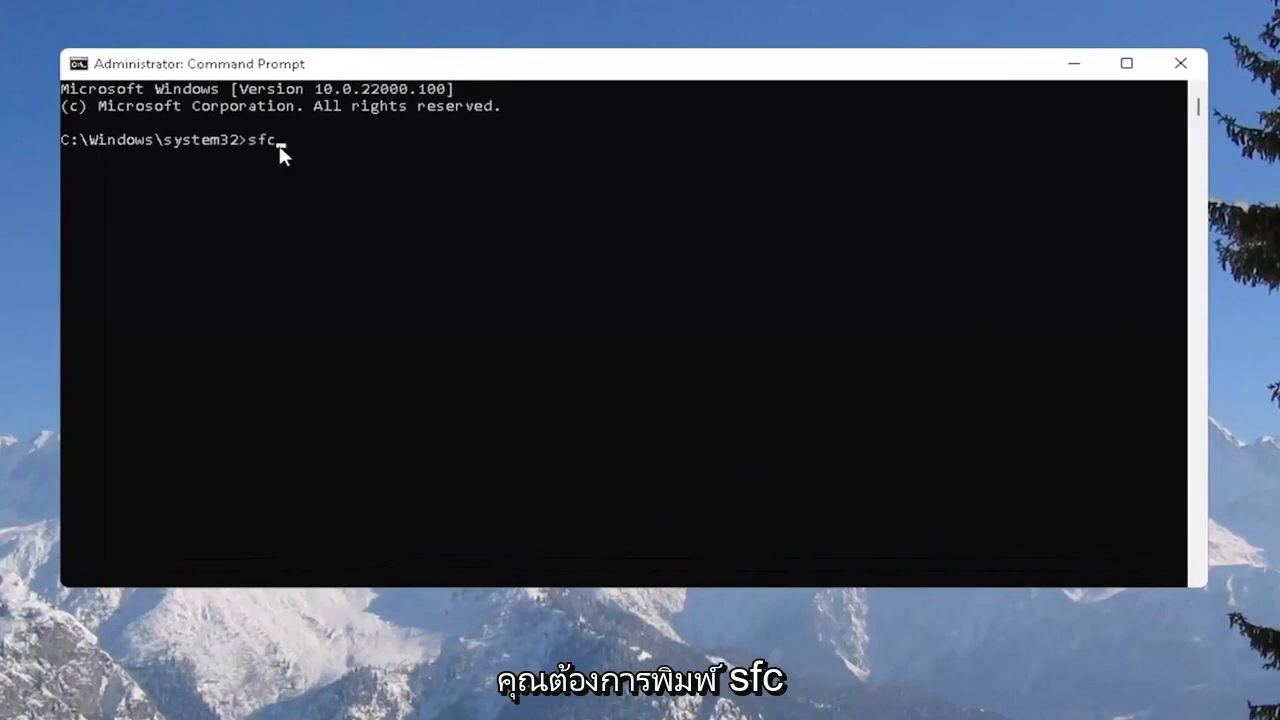
type(" /")
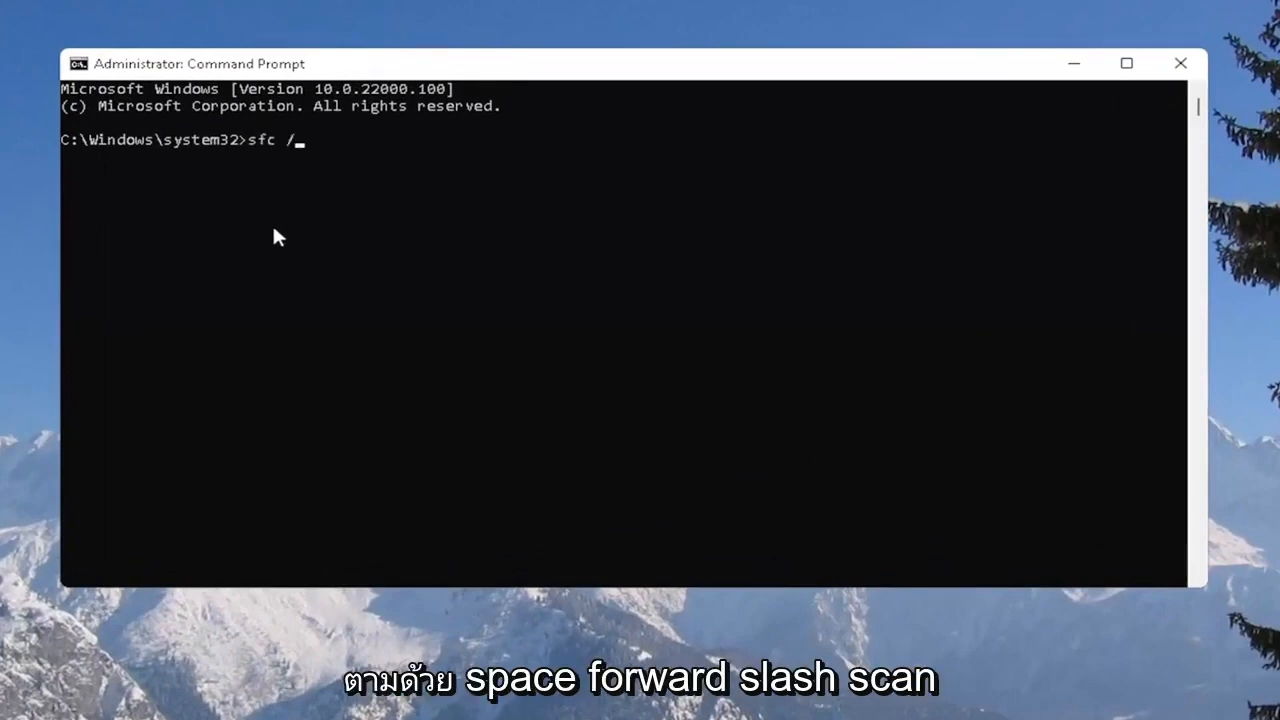
type("scannow")
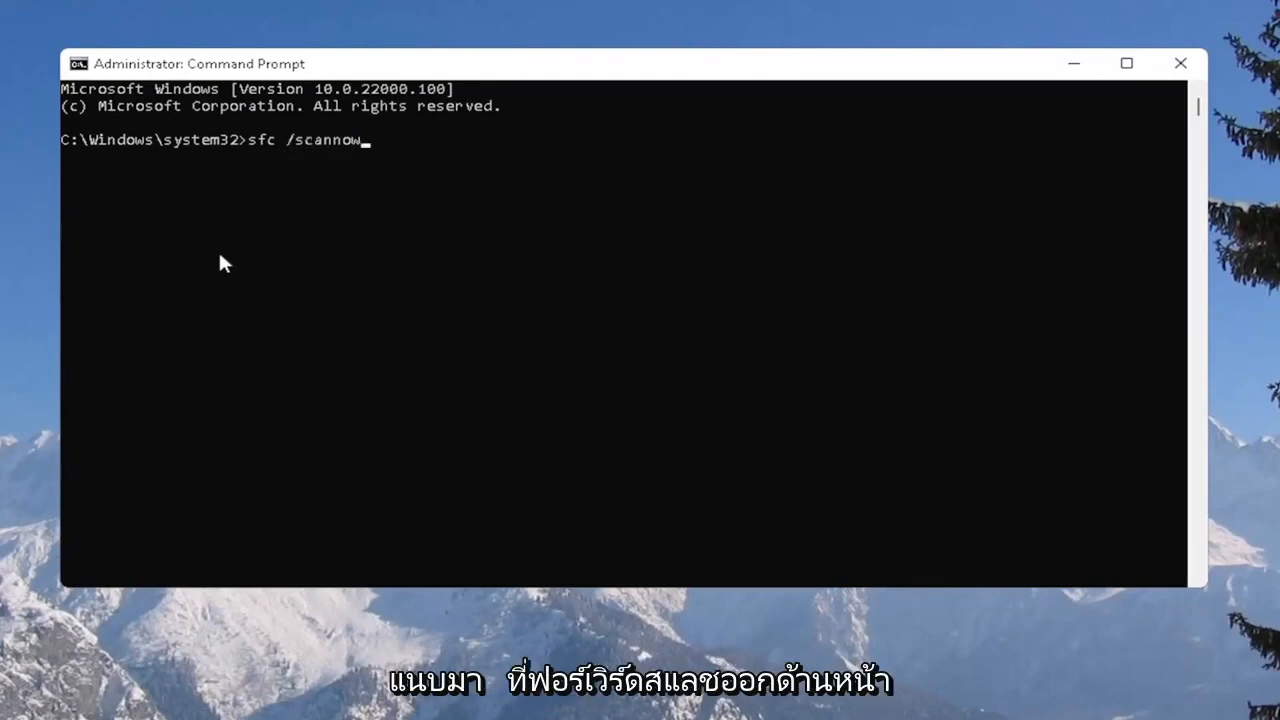
- Run sfc /scannow and let verification finish at 100% with no integrity violations
key("Return")
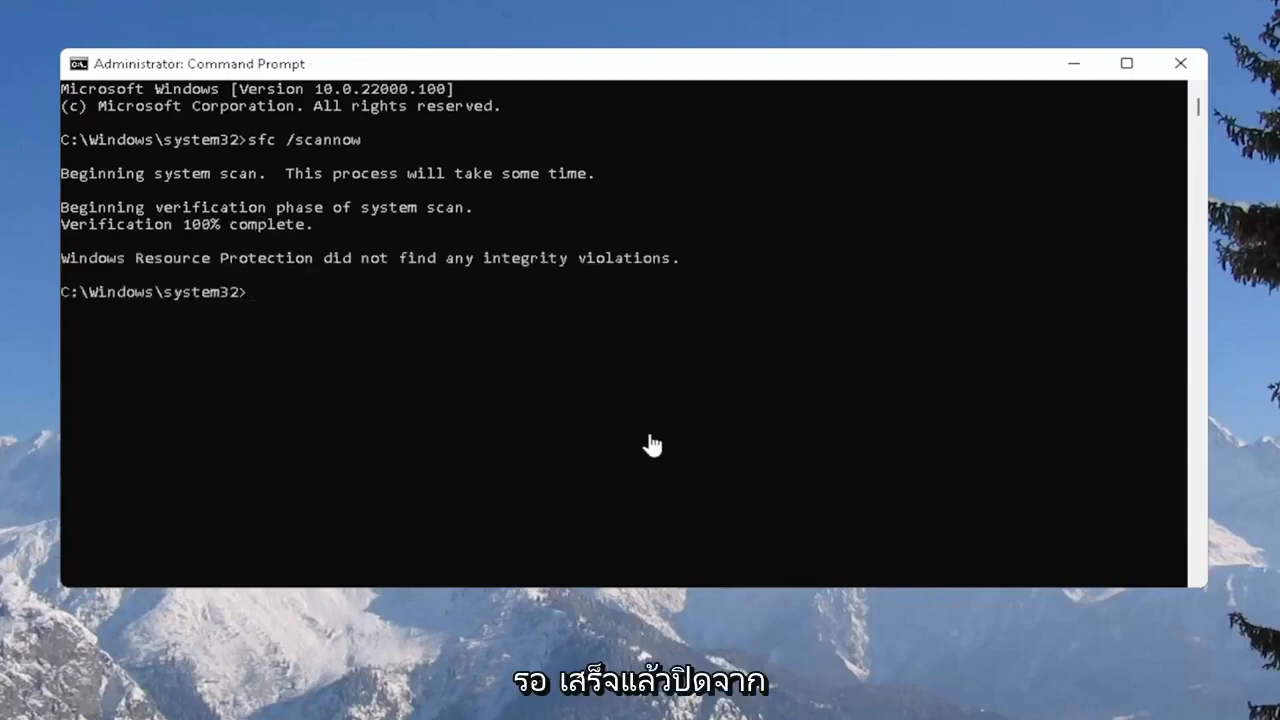
- Close Command Prompt and right-click Start to show the Shut down or sign out options with Restart
left_click(1180, 63)
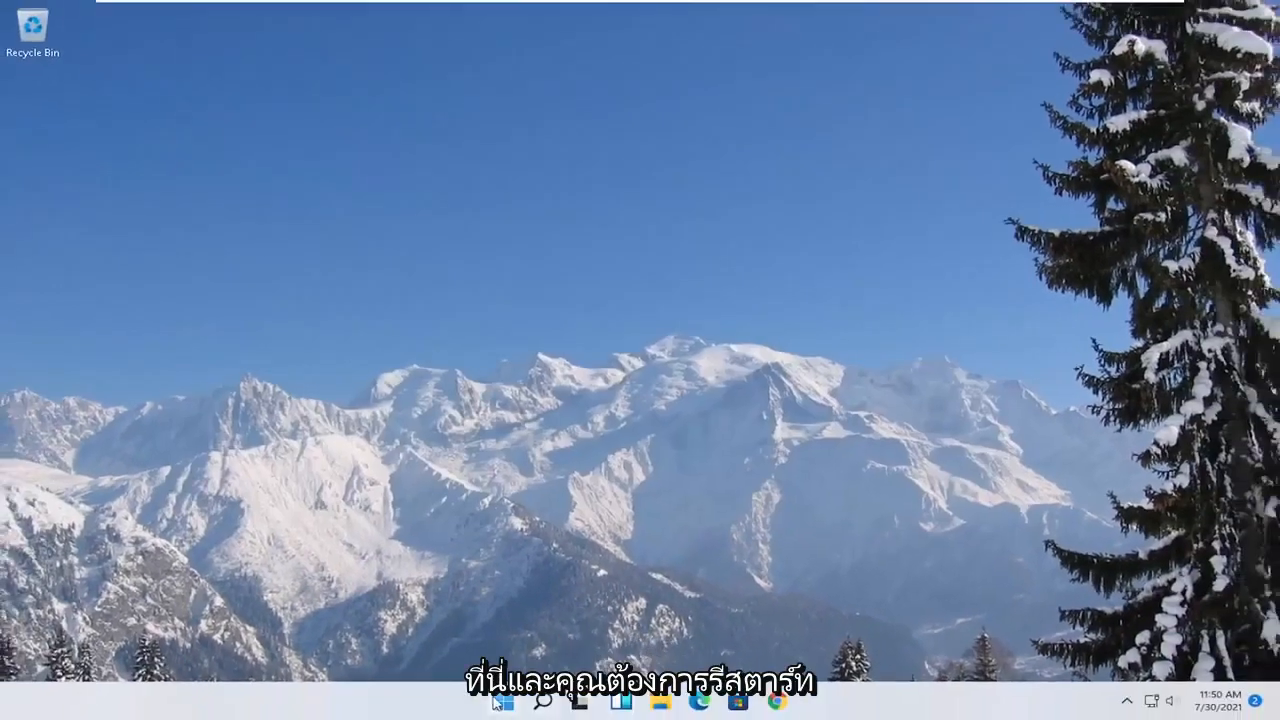
right_click(500, 704)
mouse_move(488, 637)
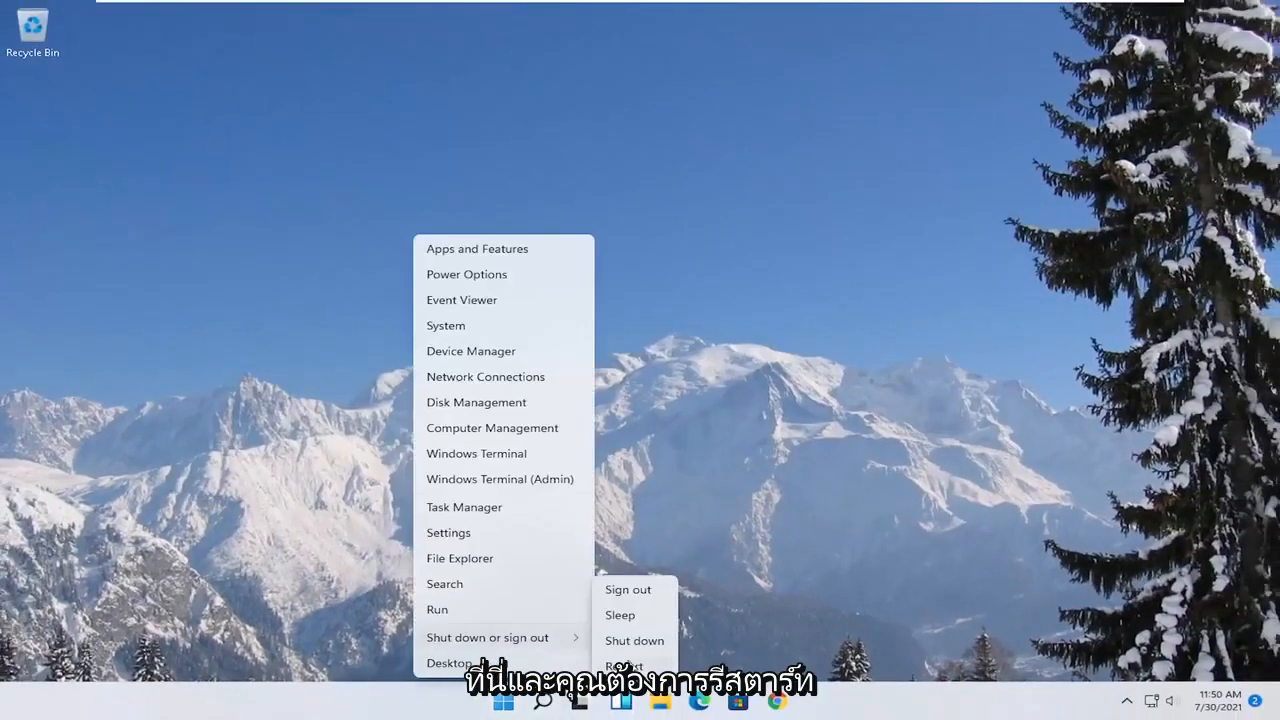